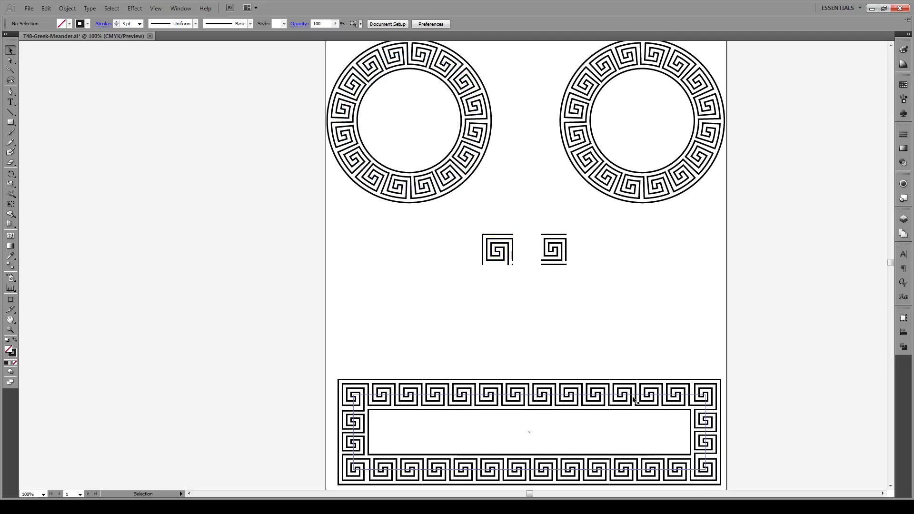
Step: Zoom to 300% on the two small meander tiles in the middle of the artboard
scroll(621, 249, up, 1)
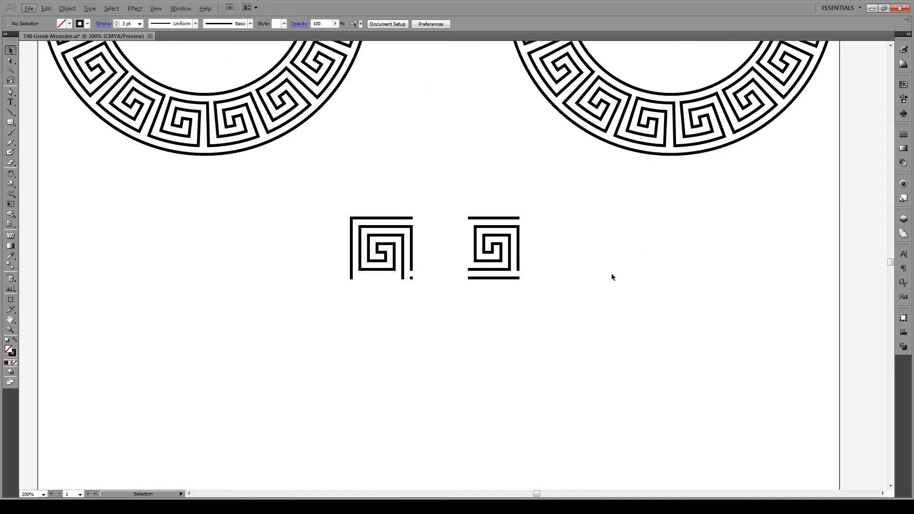
scroll(638, 259, up, 2)
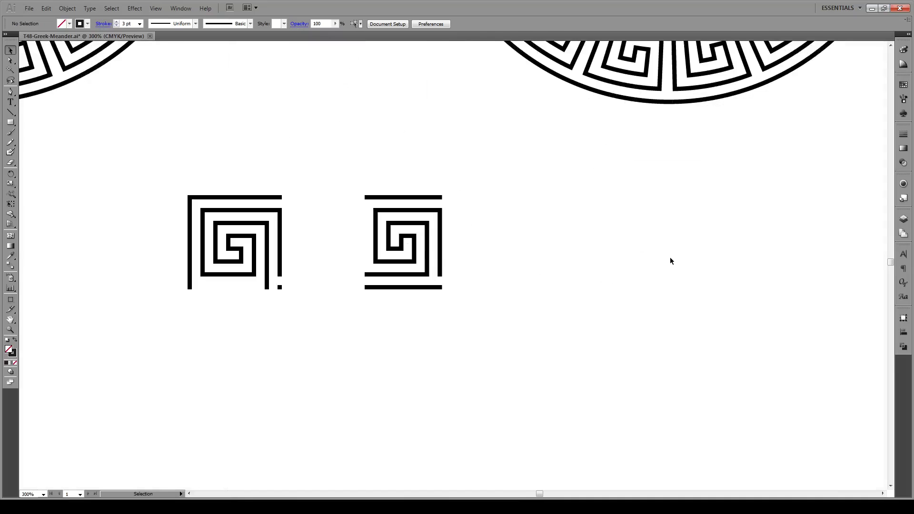
Step: Show the grid with Snap to Grid on, zoom to 400%, and pick the Pen tool
click(157, 10)
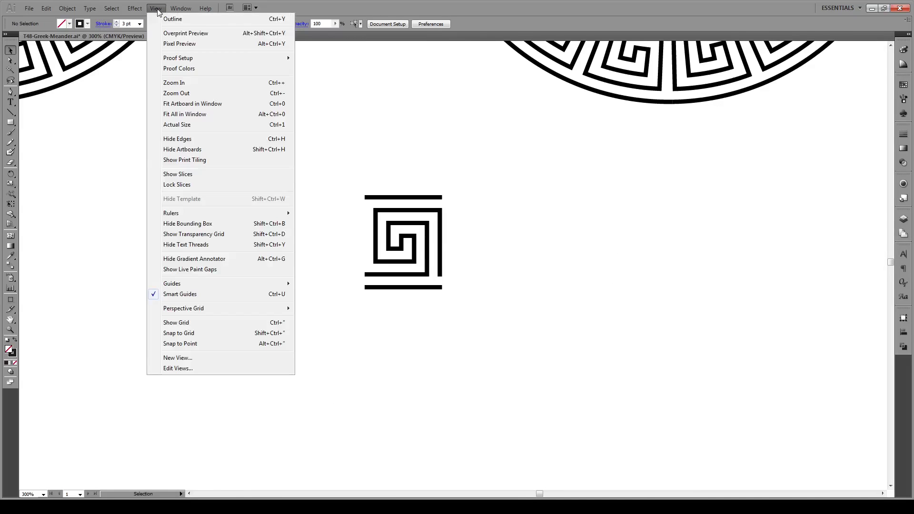
click(230, 323)
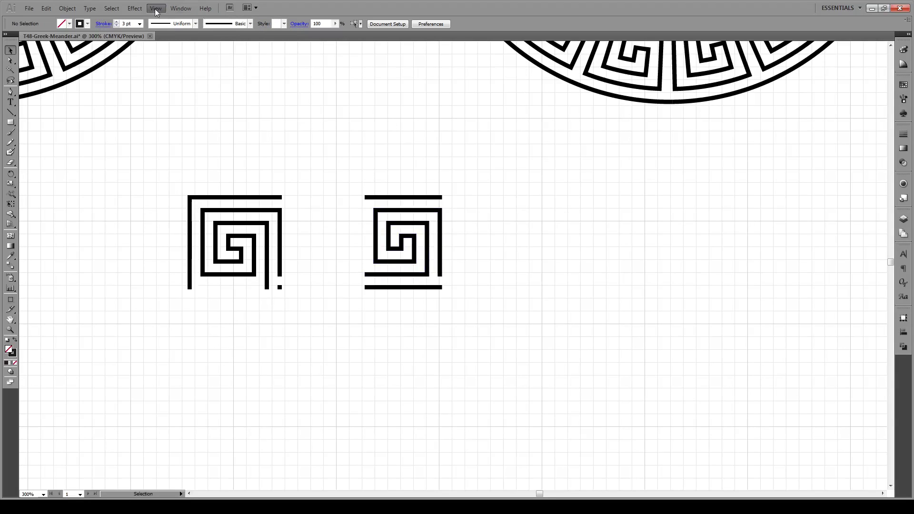
click(155, 10)
click(224, 332)
alt+scroll(589, 248, up, 1)
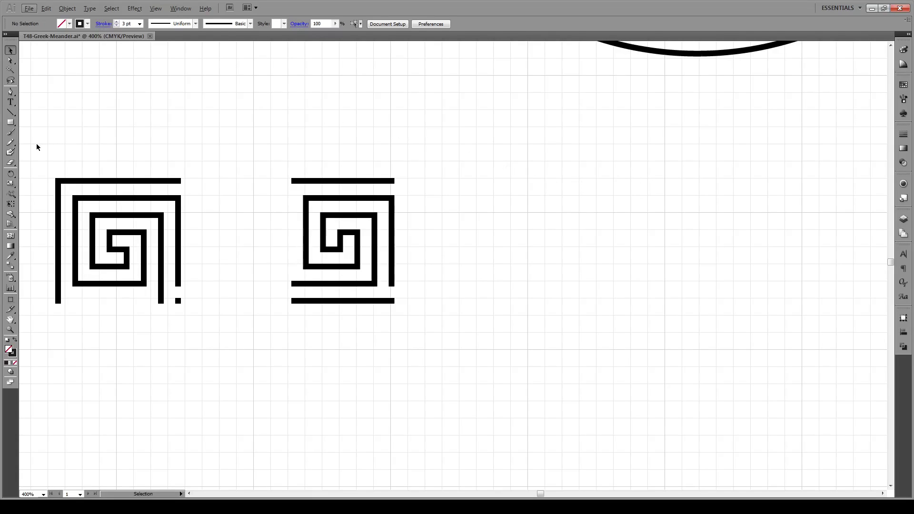
click(11, 92)
Step: Trace the spiral's outer outline on the grid: up, left, down and right along the bottom
click(648, 280)
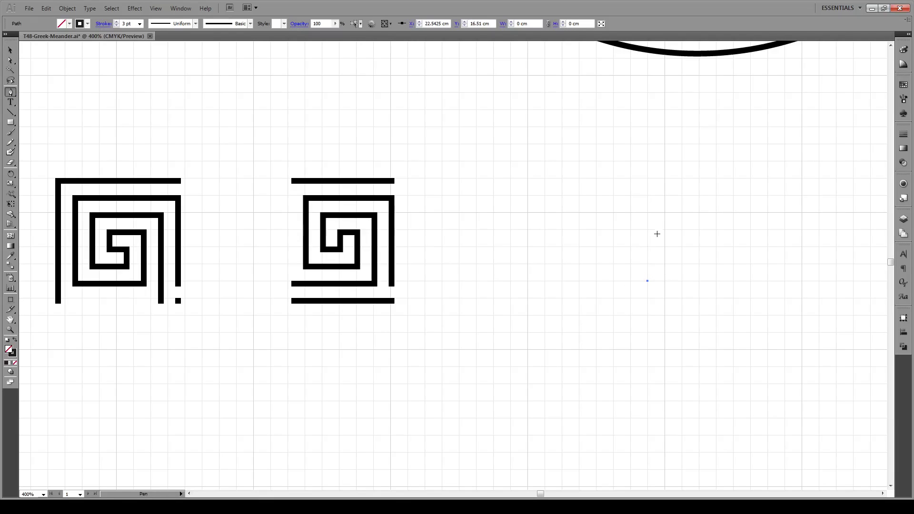
click(647, 195)
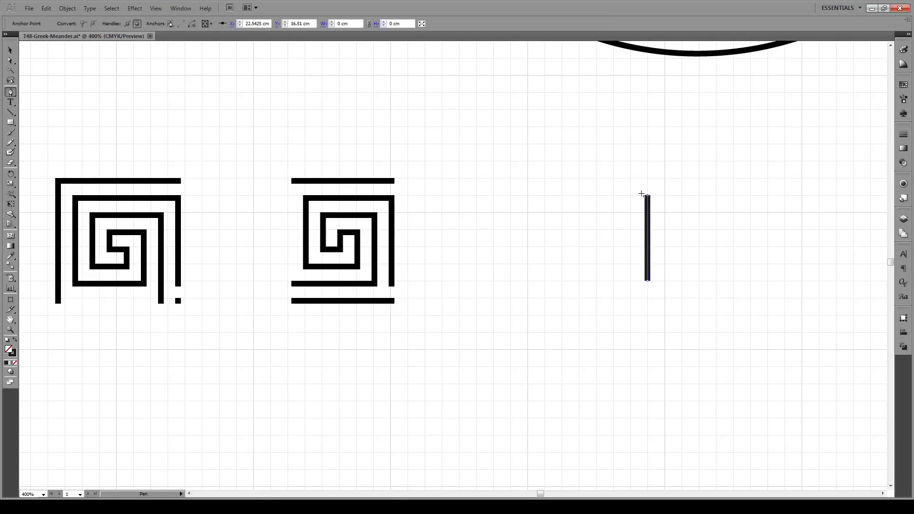
click(563, 195)
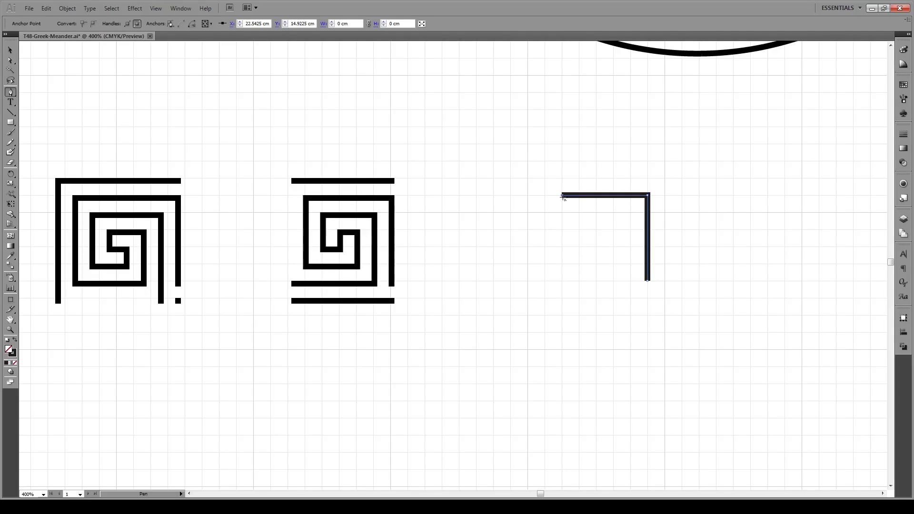
click(563, 265)
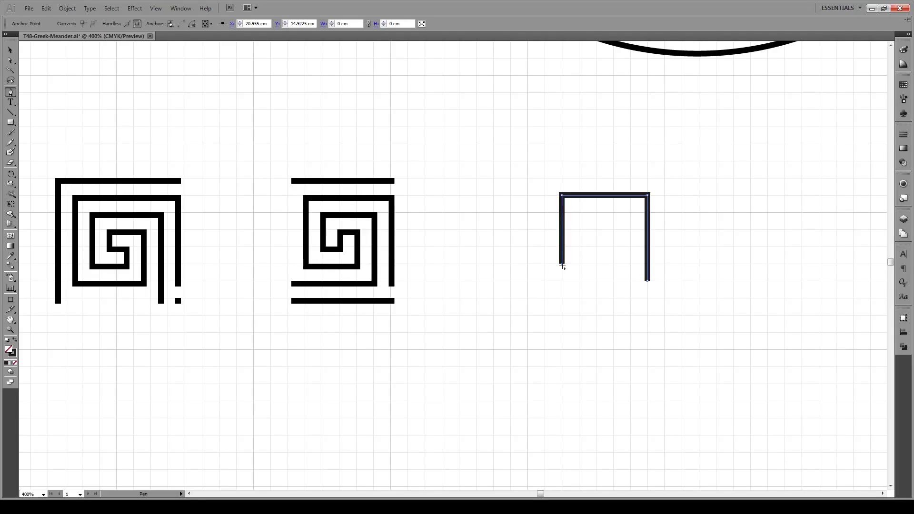
click(614, 264)
Step: Wind the path inward into a squared spiral, finish it with a bottom line leftward, and deselect
click(613, 231)
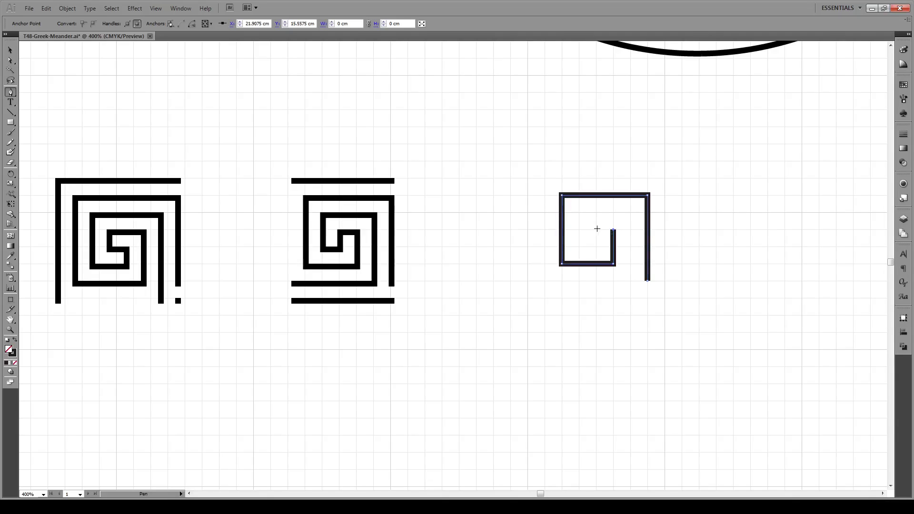
click(596, 230)
click(596, 246)
click(578, 246)
click(579, 212)
click(628, 213)
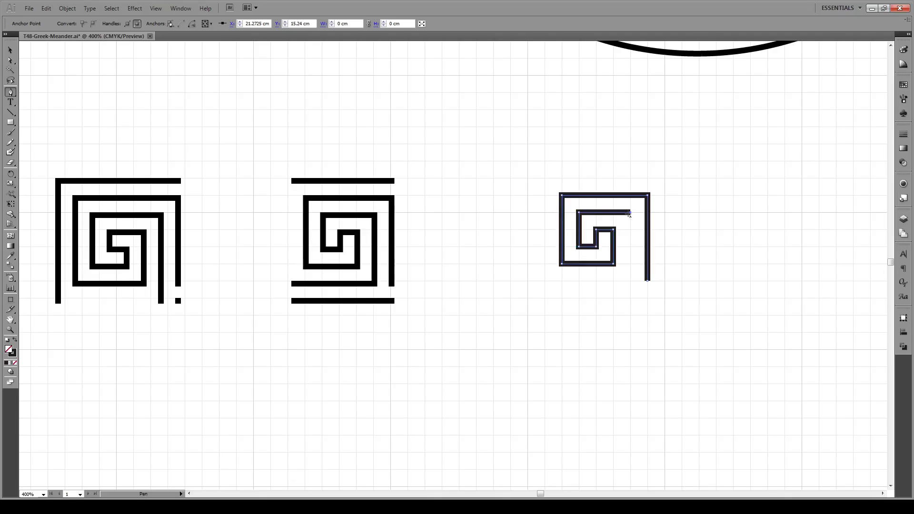
click(629, 281)
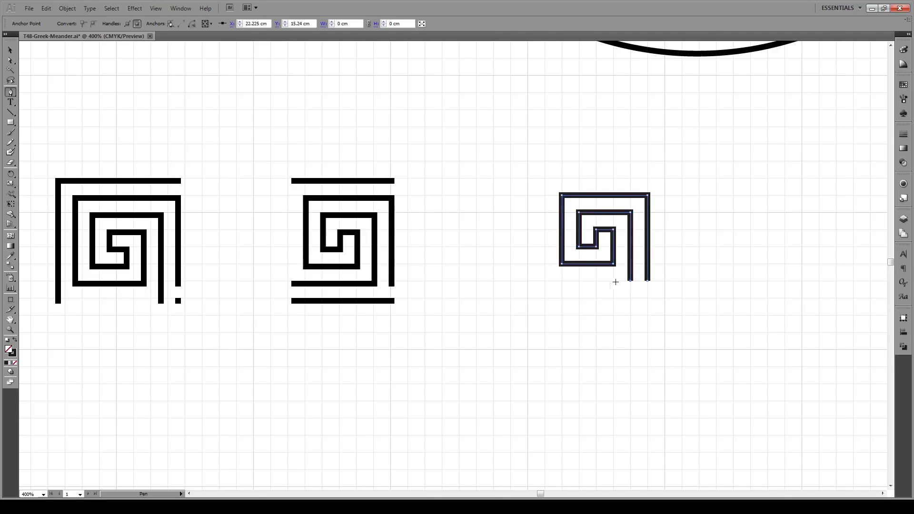
click(561, 281)
key(v)
click(562, 305)
Step: Draw straight horizontal lines above and below the new spiral
click(11, 113)
drag(561, 178, 648, 178)
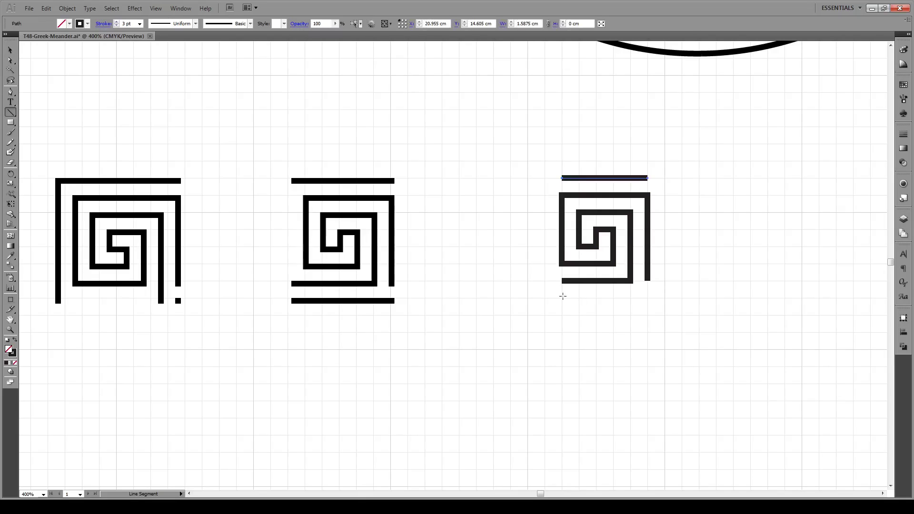
drag(562, 298, 647, 299)
key(v)
click(684, 222)
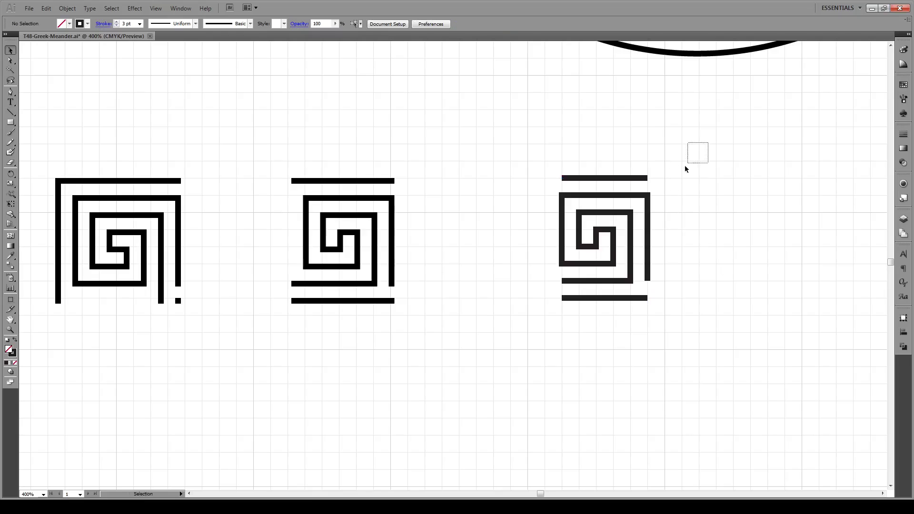
Step: Expand the whole tile's strokes into filled shapes and zoom to 1200% on the lower bar
drag(679, 174, 534, 327)
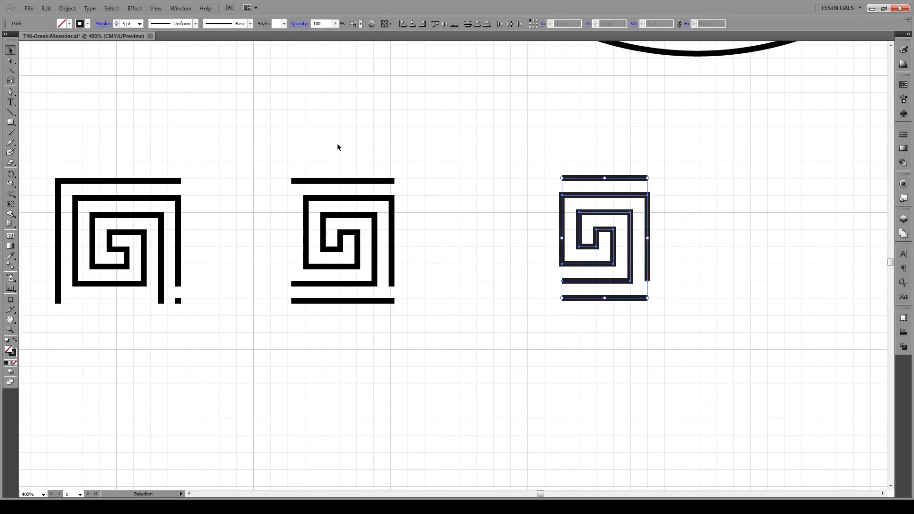
click(78, 9)
click(67, 107)
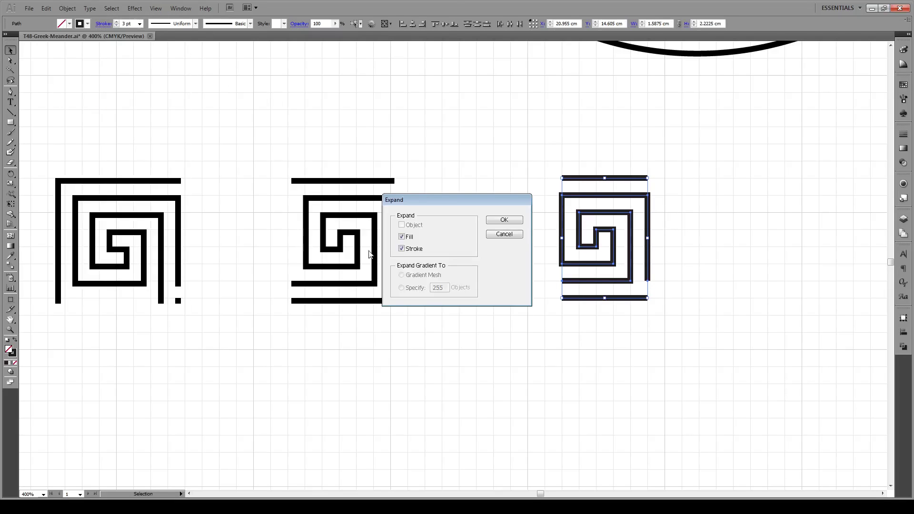
click(504, 220)
click(676, 285)
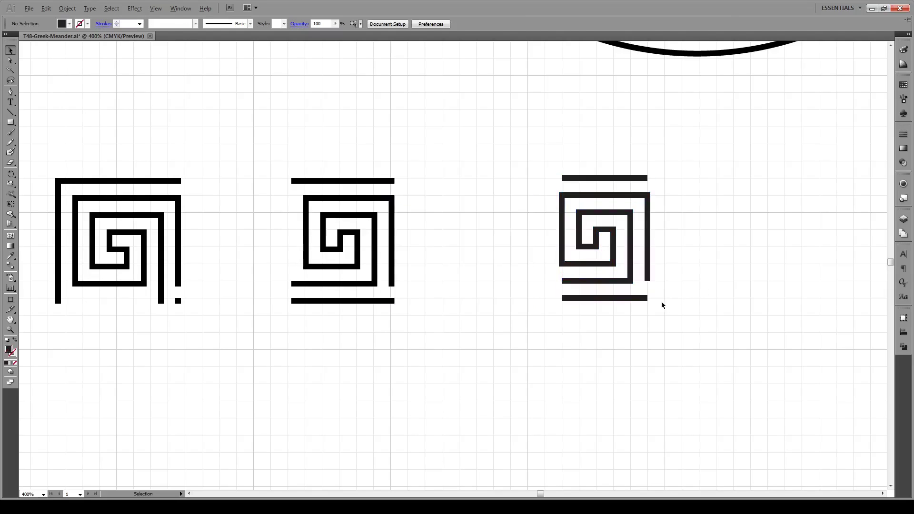
scroll(659, 302, up, 3)
click(631, 298)
click(660, 276)
drag(633, 316, 633, 315)
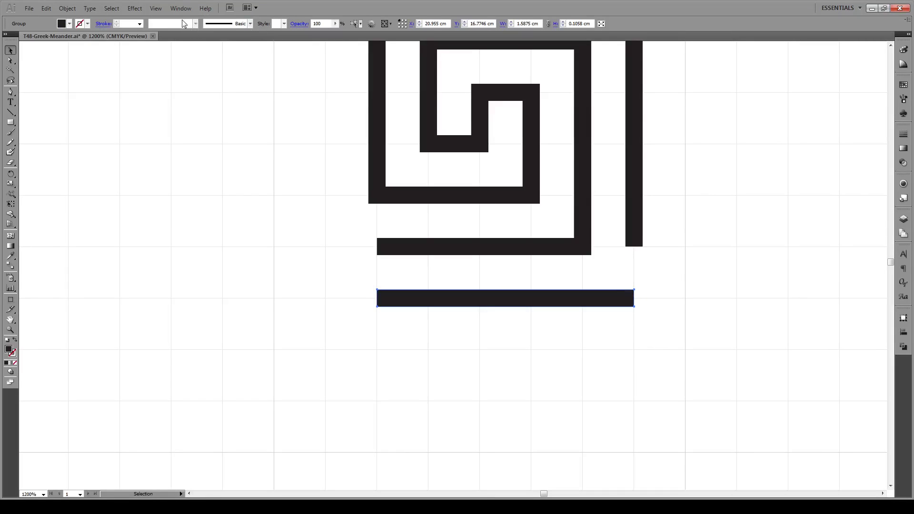
Step: Turn off Snap to Grid
key(ctrl+shift+a)
click(156, 9)
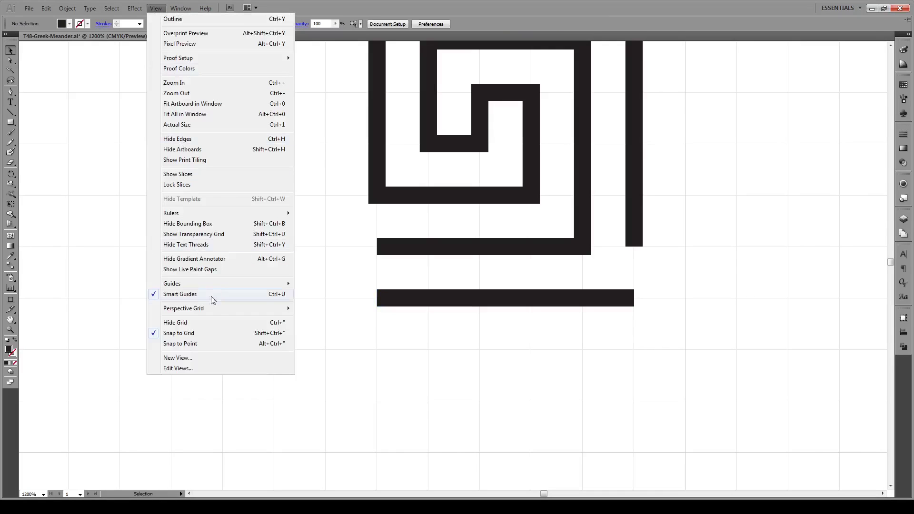
click(194, 335)
Step: Stretch the bottom and top bars to the spiral's right edge, 1.6404 cm wide
scroll(632, 329, up, 3)
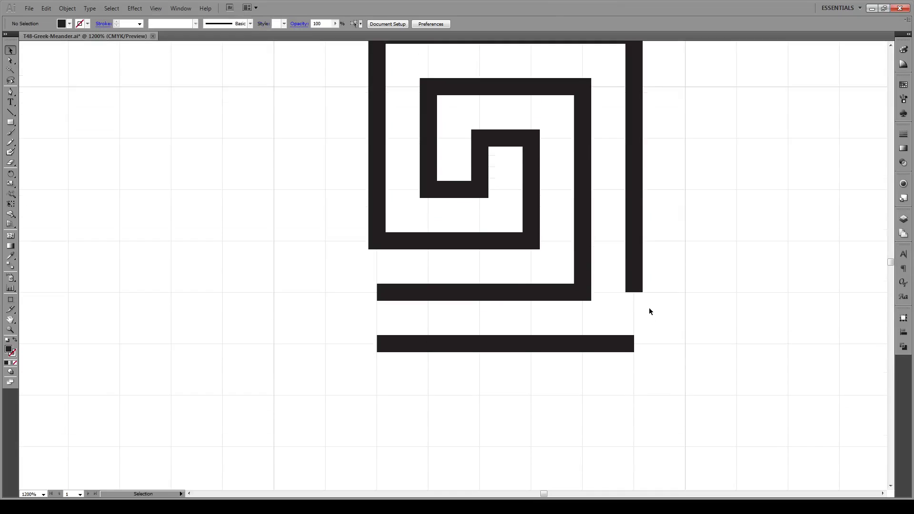
click(631, 380)
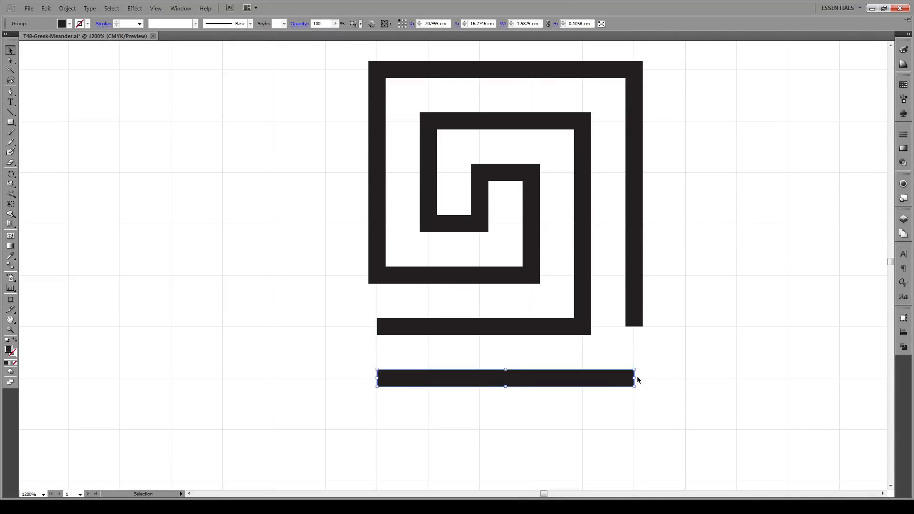
drag(634, 378, 643, 376)
scroll(641, 322, up, 4)
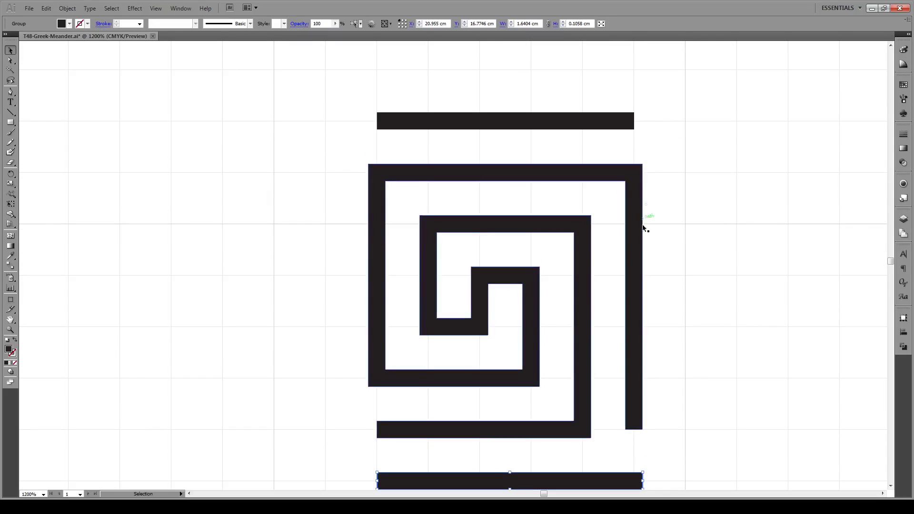
click(632, 123)
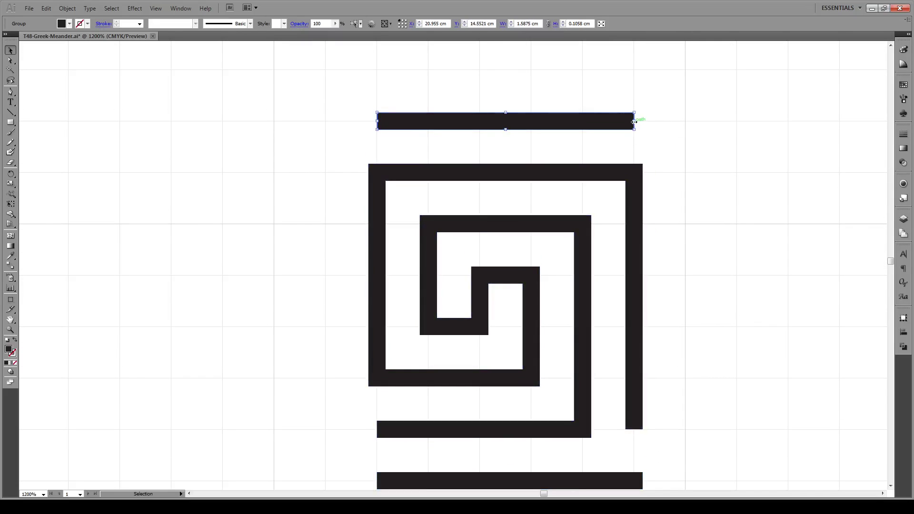
drag(633, 122, 642, 122)
scroll(695, 206, down, 1)
click(359, 265)
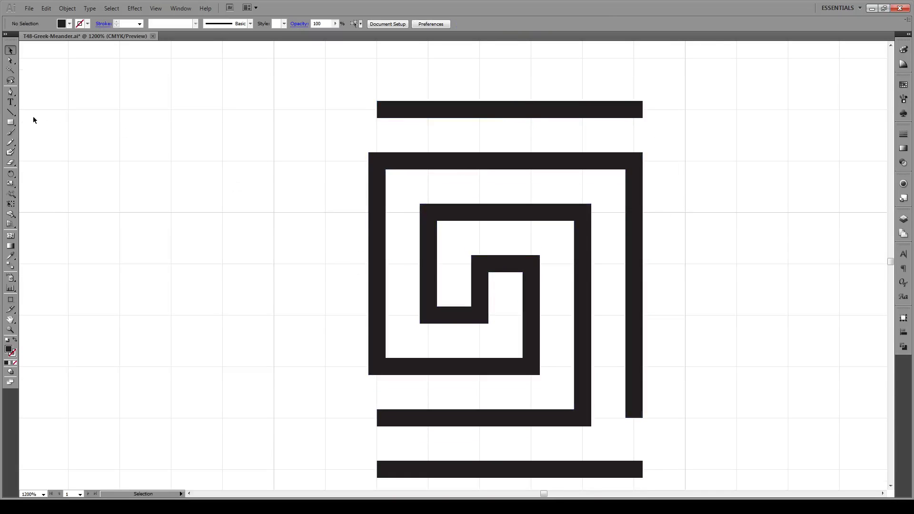
Step: Draw a small black rectangle and place it left of the meander
key(m)
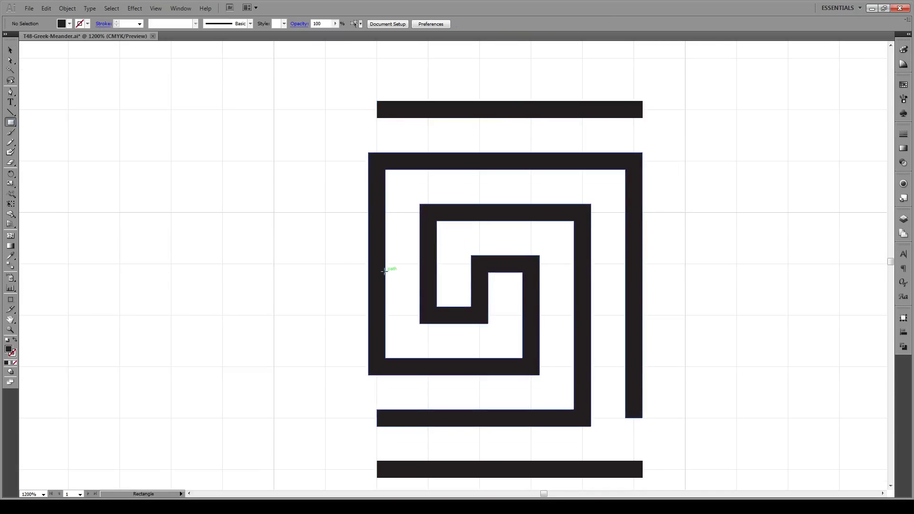
drag(385, 271, 361, 284)
key(v)
click(410, 84)
Step: Lengthen the top bar leftward to 1.9 cm and drag the lower bar's bottom-left corner point left
click(377, 105)
drag(377, 110, 335, 111)
click(386, 419)
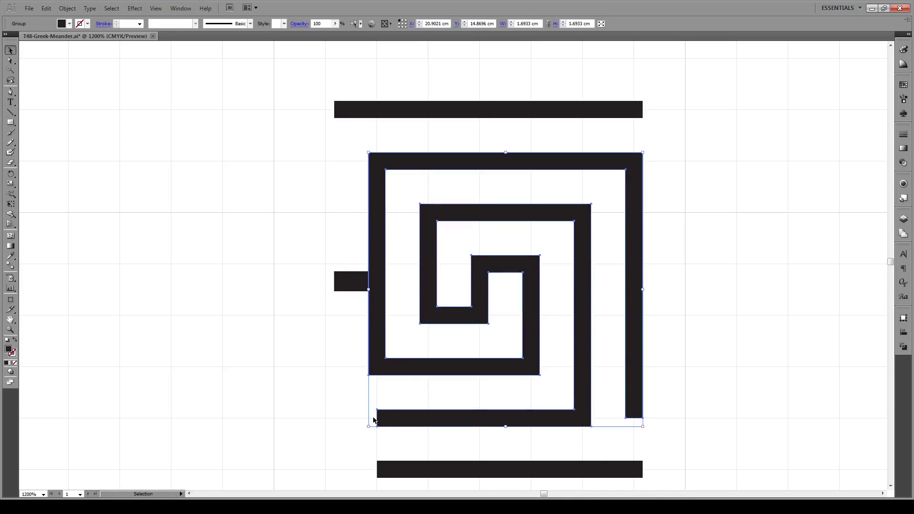
click(384, 401)
key(a)
drag(386, 402, 369, 440)
drag(378, 426, 334, 427)
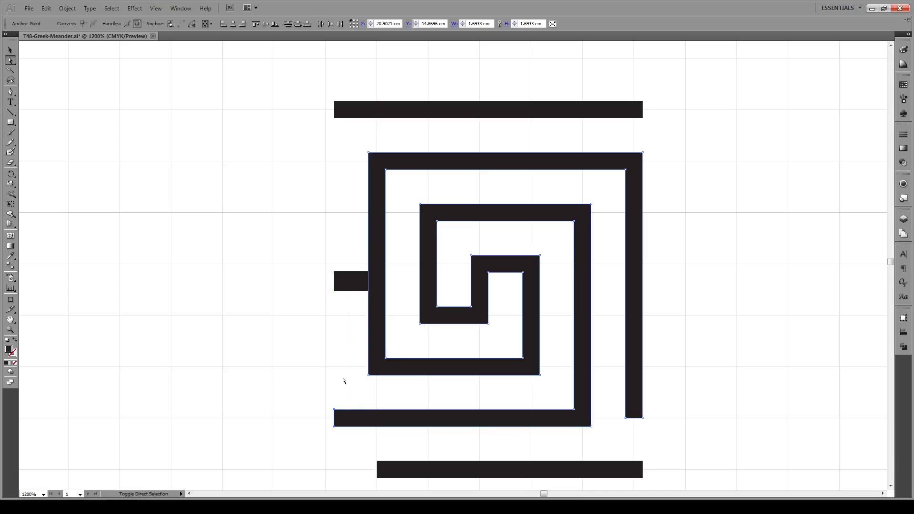
Step: Stretch the bottom bar leftward to full tile width and adjust the spiral's bottom-right corner point
key(v)
click(396, 449)
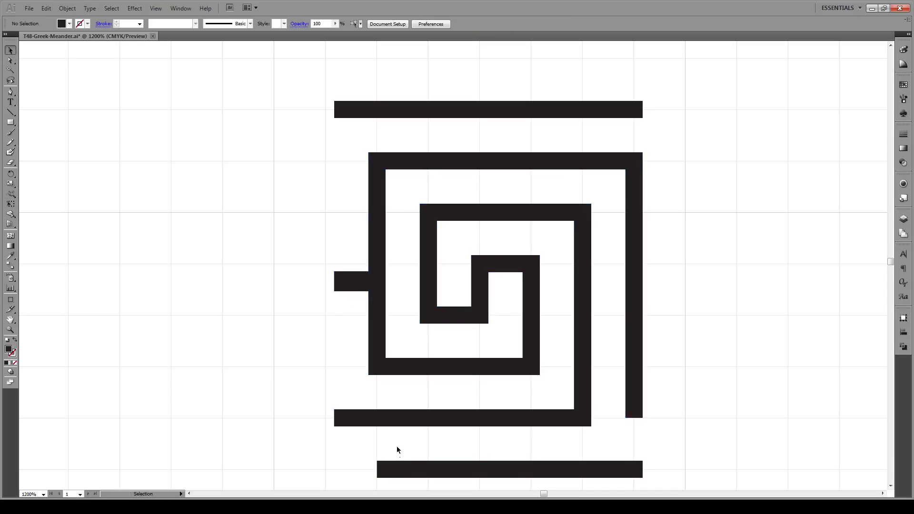
click(378, 469)
drag(376, 468, 334, 469)
click(651, 427)
key(a)
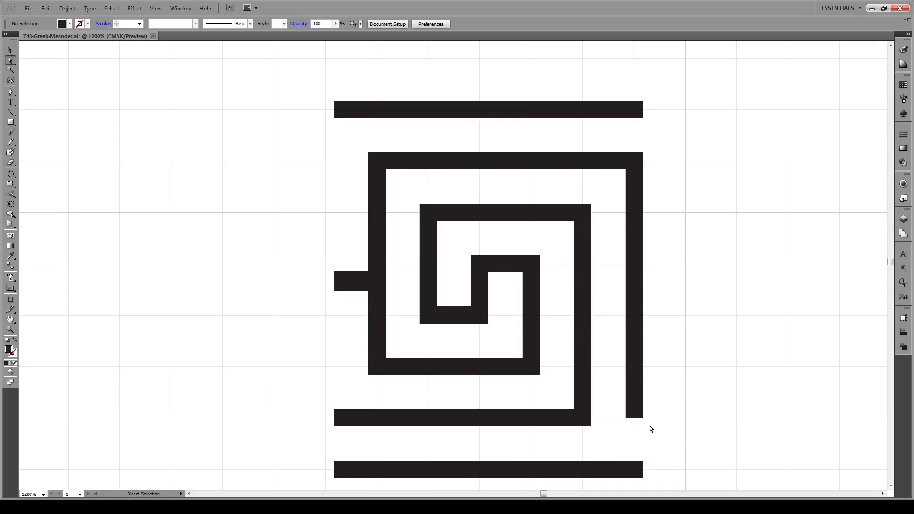
mouse_move(651, 428)
mouse_down()
mouse_move(621, 413)
mouse_move(642, 427)
mouse_up()
key(v)
Step: Delete the small stub left of the meander tile
click(304, 249)
drag(298, 240, 352, 308)
key(Delete)
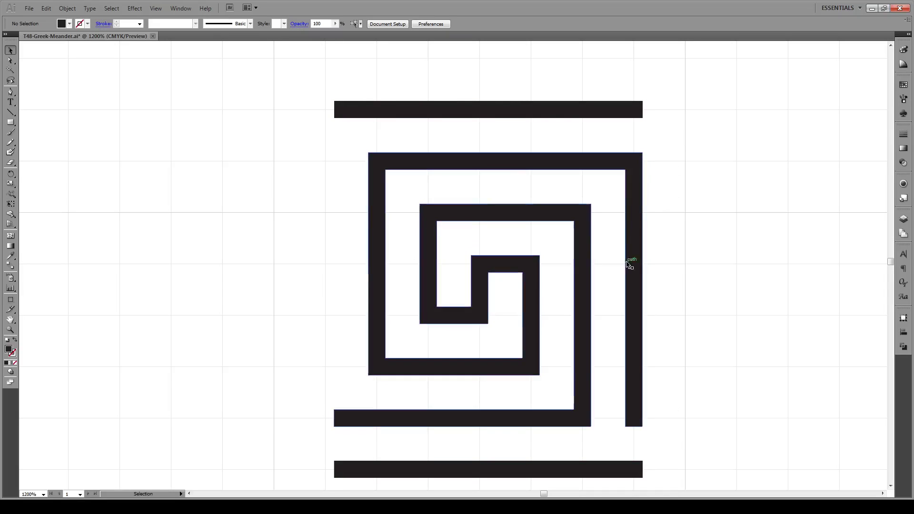
scroll(469, 218, down, 3)
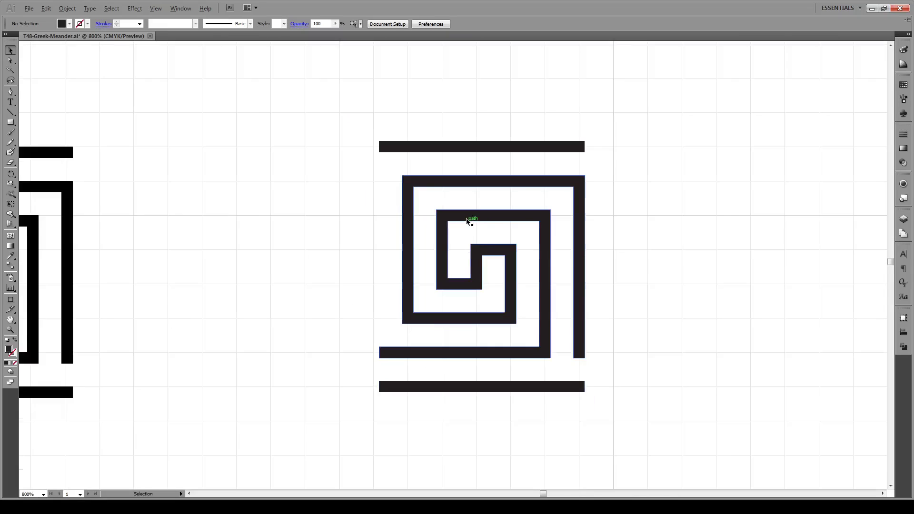
Step: Drag the right meander tile into the Brushes panel as a Pattern Brush with Tints colorization
drag(584, 150, 378, 316)
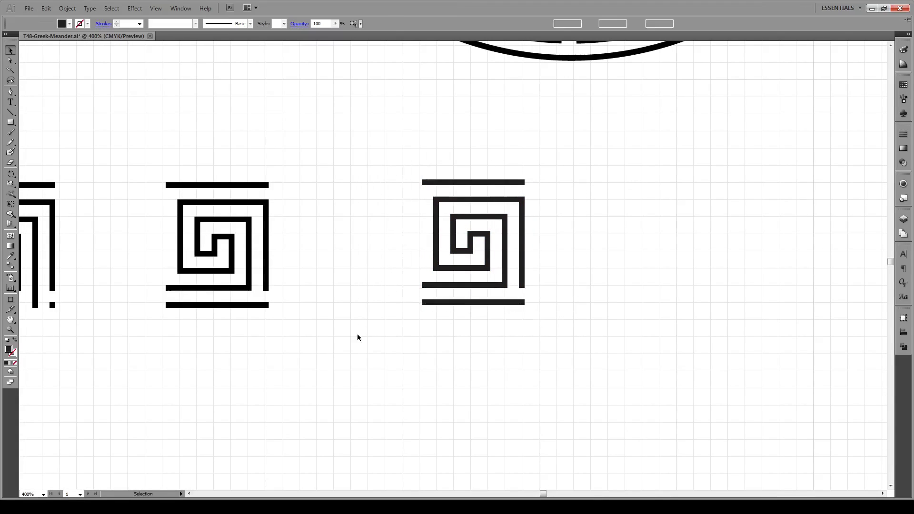
click(903, 98)
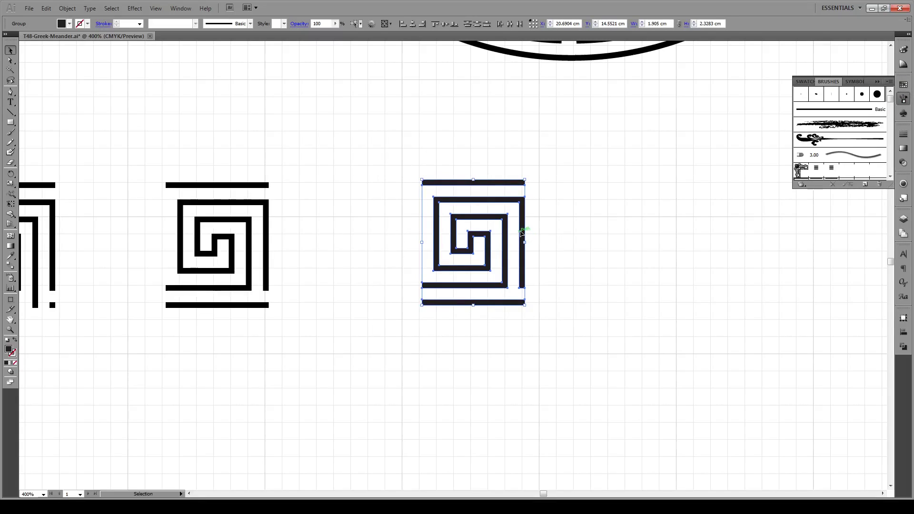
drag(522, 233, 793, 176)
click(430, 296)
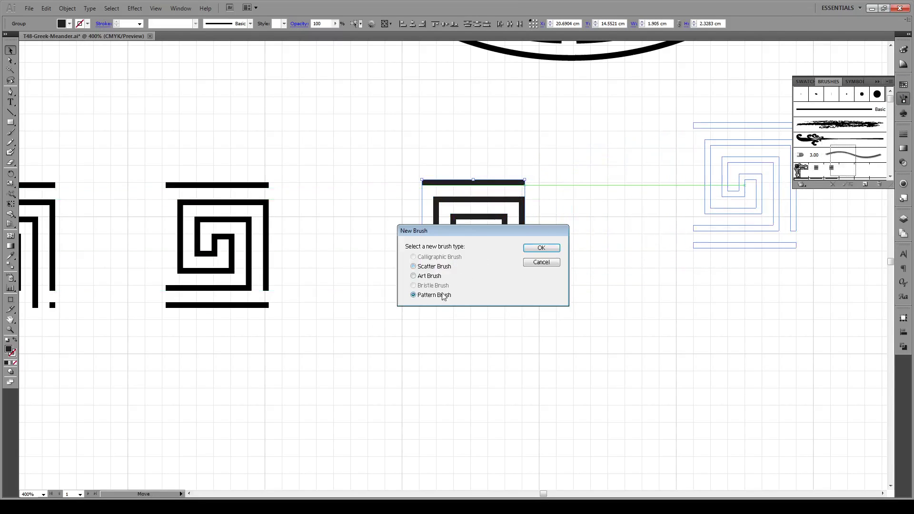
click(533, 250)
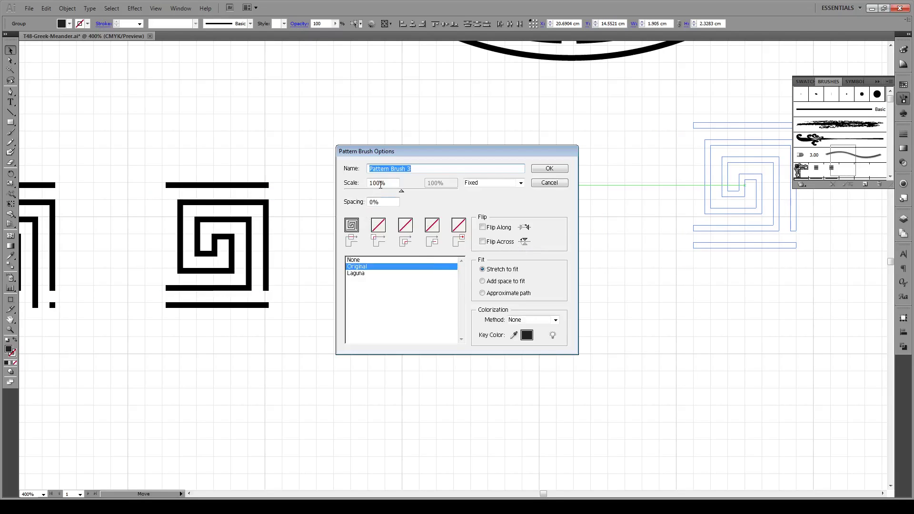
click(532, 320)
click(520, 336)
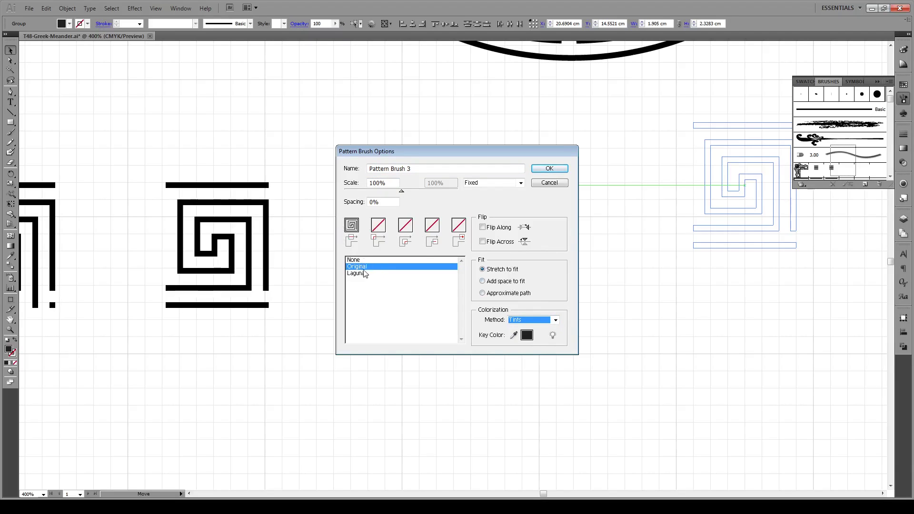
Step: Save the new Pattern Brush 3 and zoom out to see more artwork
click(549, 169)
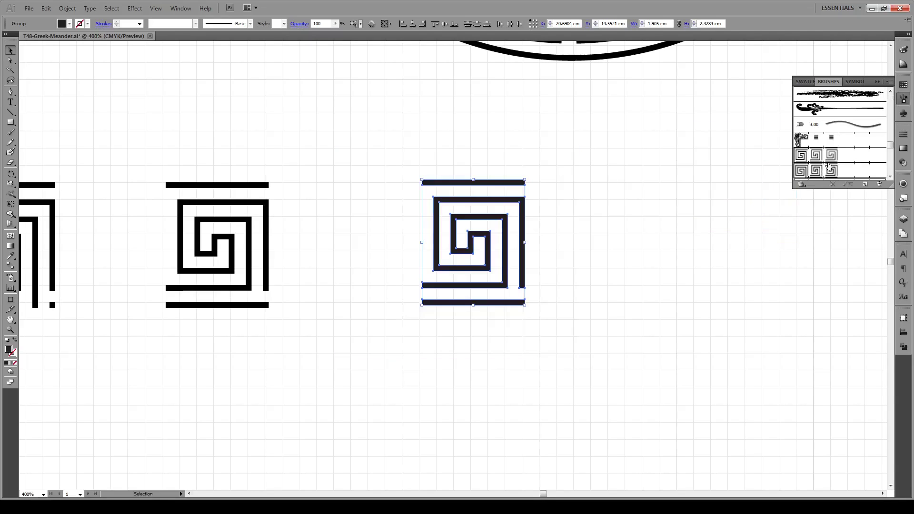
drag(890, 150, 889, 167)
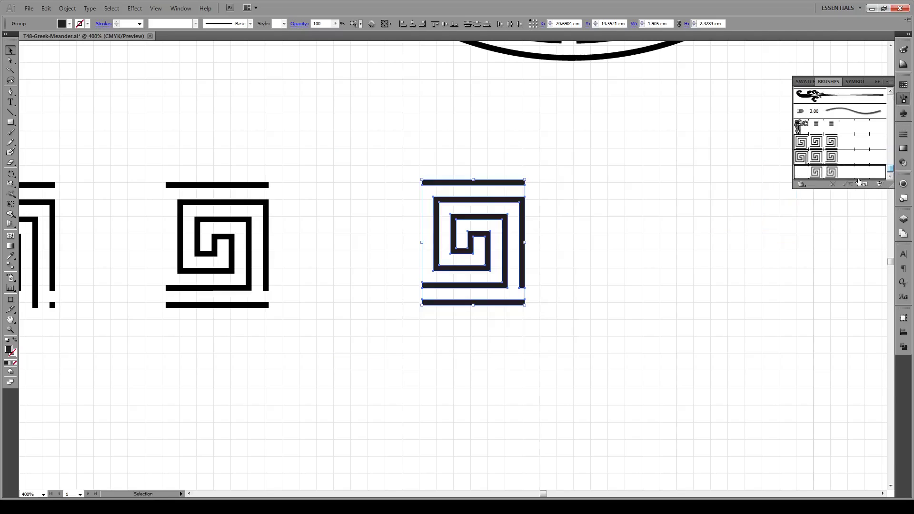
click(713, 292)
key(ctrl+minus)
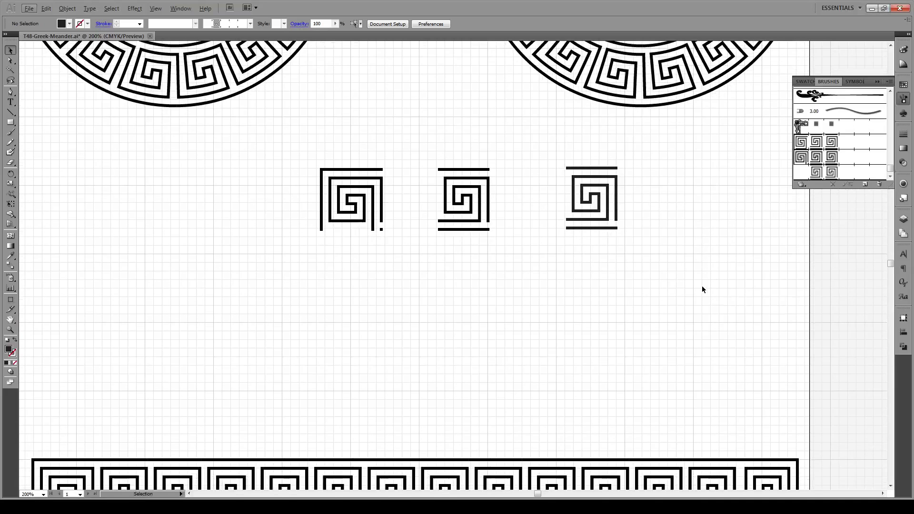
Step: Draw an unfilled black-stroked rectangle below the tiles, apply Pattern Brush 3, and move it down
click(11, 123)
click(14, 341)
drag(256, 285, 602, 400)
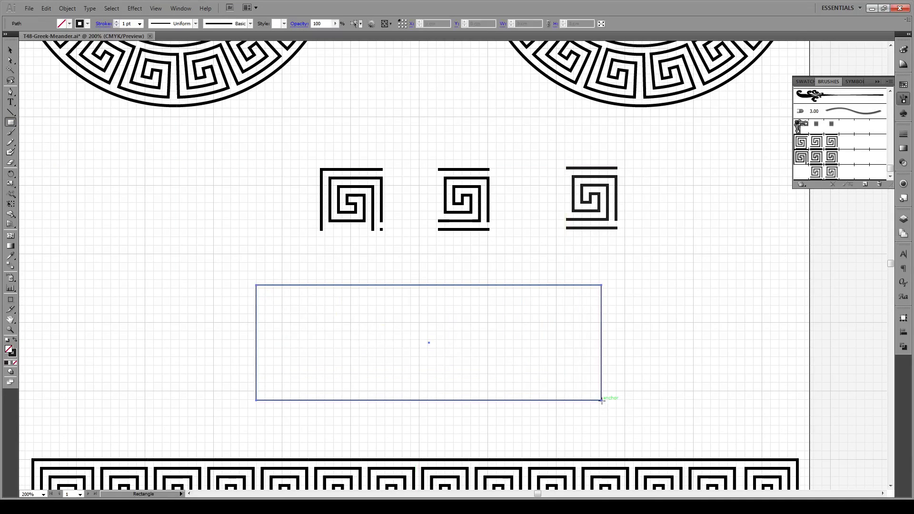
click(832, 172)
key(v)
click(646, 309)
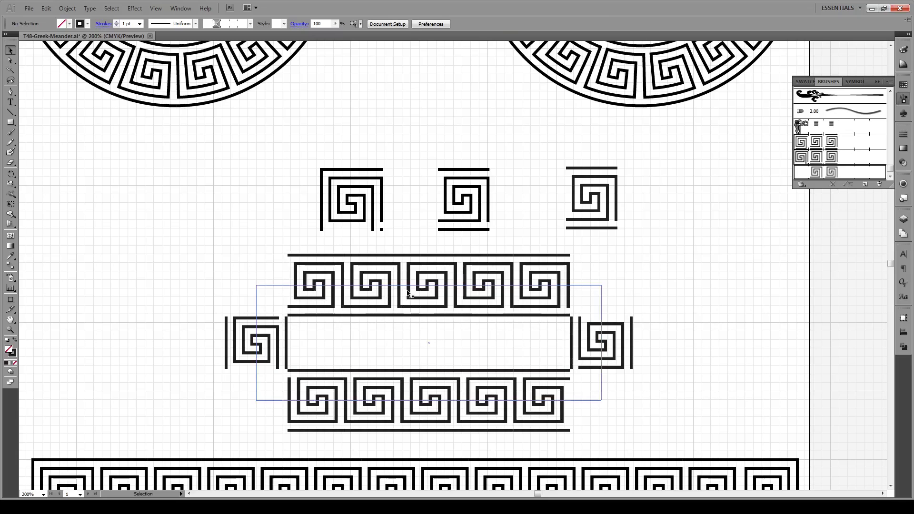
drag(436, 292, 437, 313)
click(692, 293)
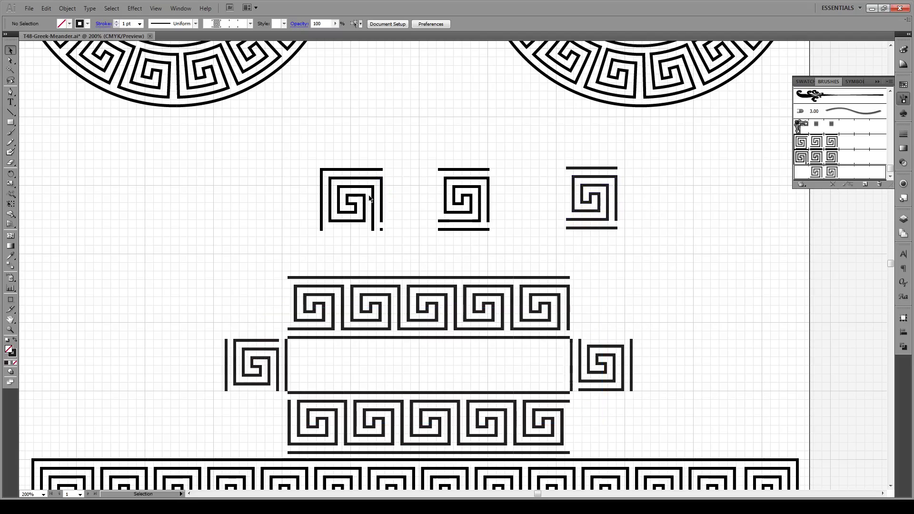
Step: Duplicate the meander tile, rotate the copy 90°, and place it below-left of the right tile
scroll(761, 188, up, 1)
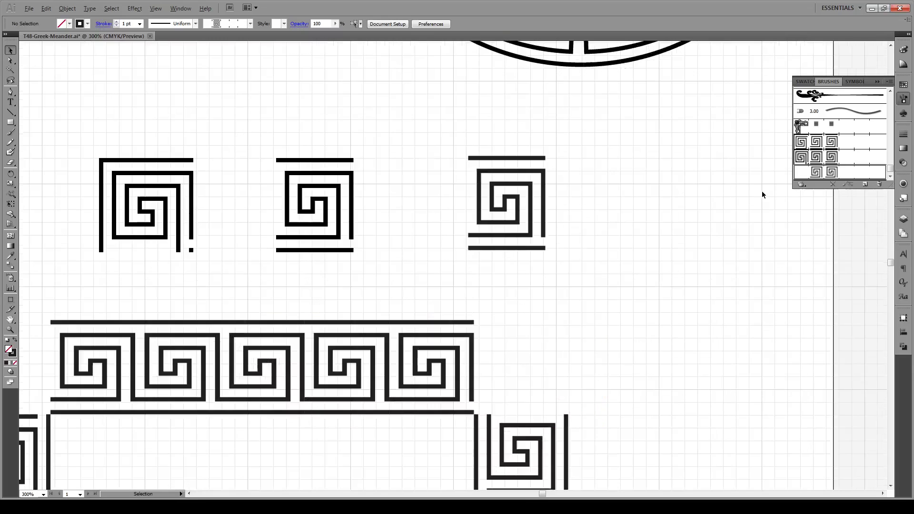
scroll(619, 193, up, 1)
drag(568, 145, 367, 303)
drag(454, 240, 507, 240)
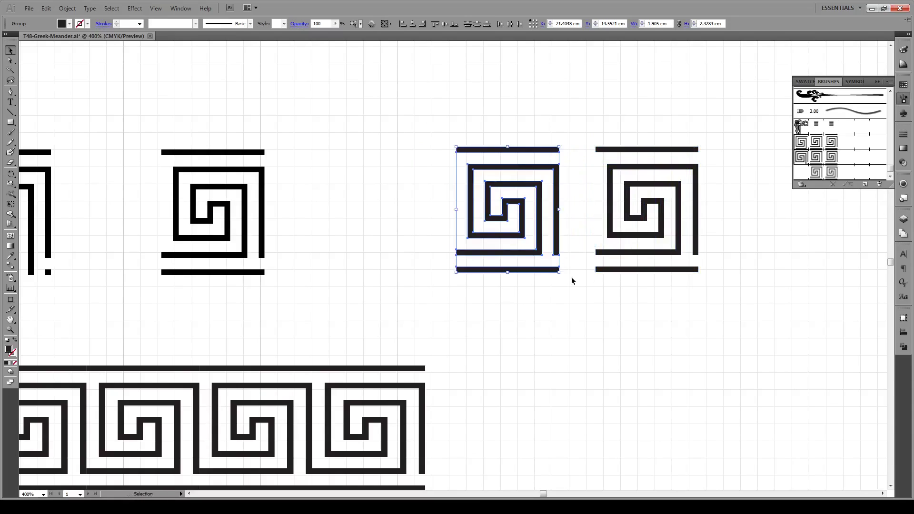
drag(563, 273, 580, 164)
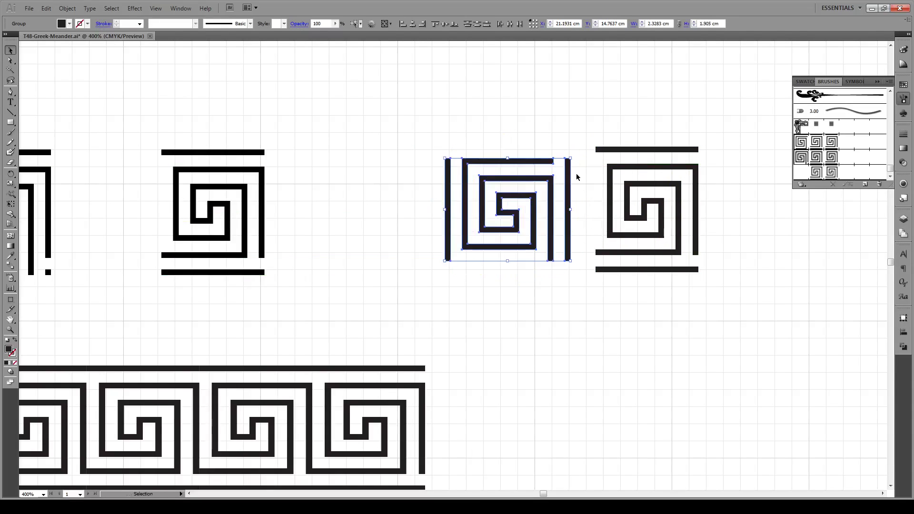
drag(568, 175, 595, 287)
click(614, 281)
scroll(644, 282, down, 2)
drag(566, 470, 259, 369)
scroll(603, 279, up, 2)
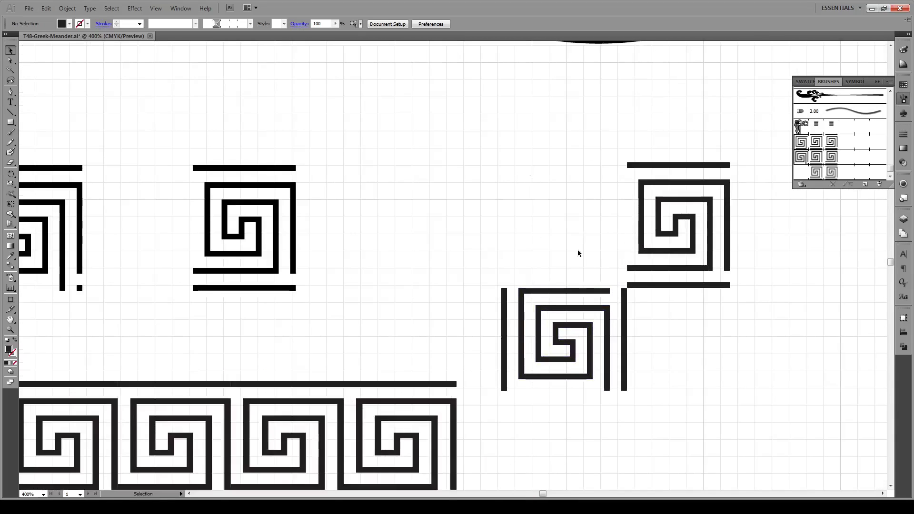
Step: Copy the rotated meander tile straight up above itself, then inspect its left vertical bar
scroll(594, 286, up, 1)
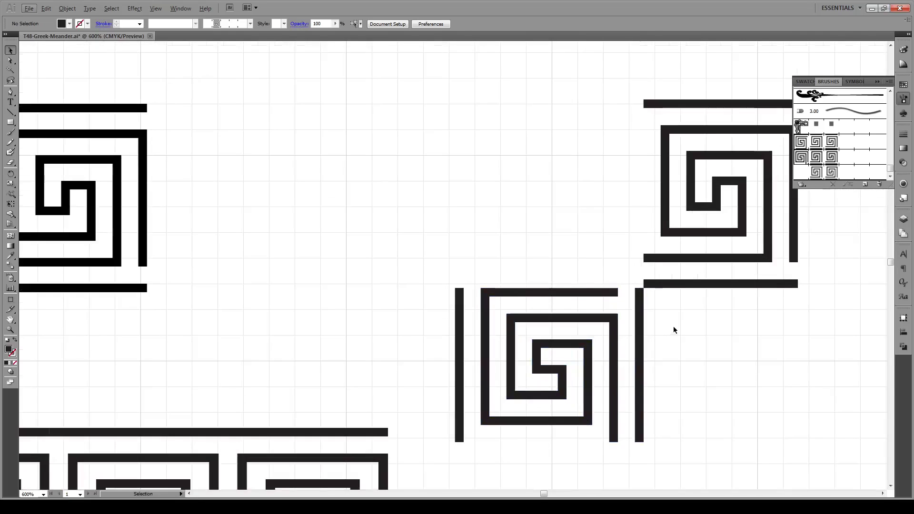
drag(671, 314, 433, 392)
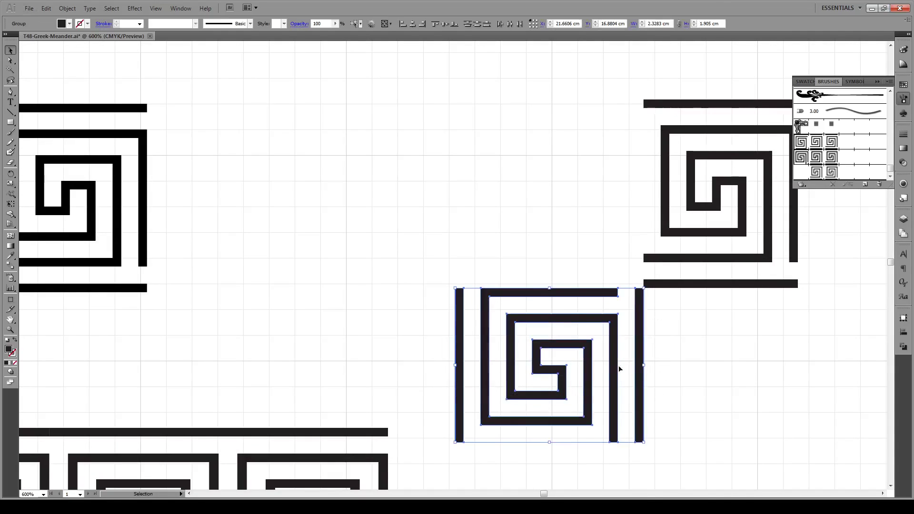
drag(589, 367, 589, 204)
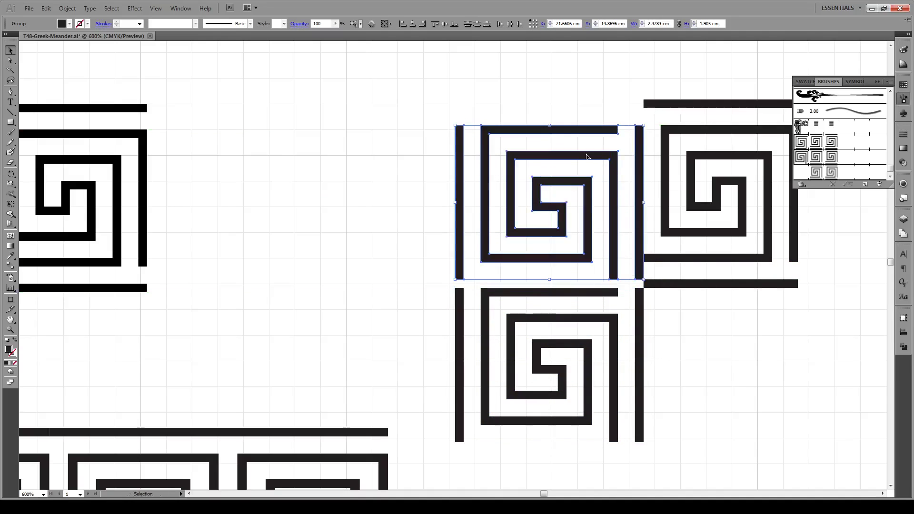
mouse_move(587, 157)
mouse_down()
mouse_move(686, 156)
mouse_move(588, 157)
mouse_up()
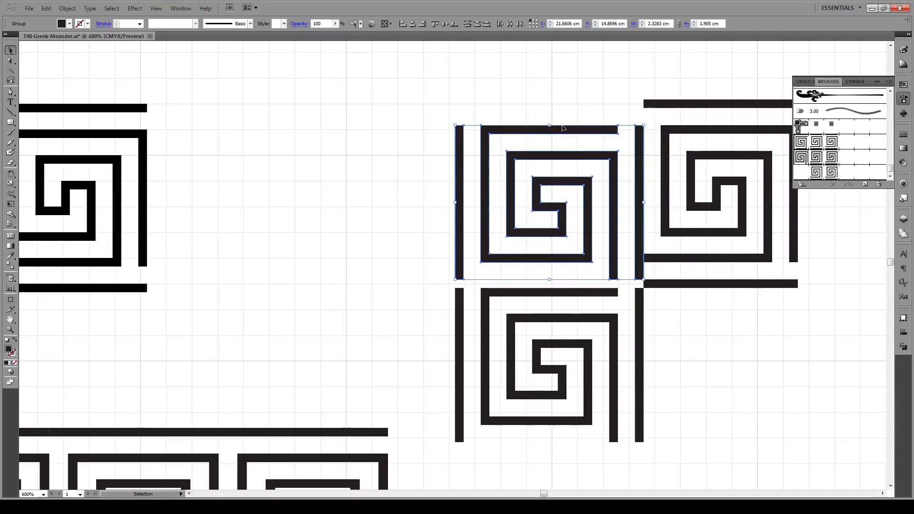
click(542, 102)
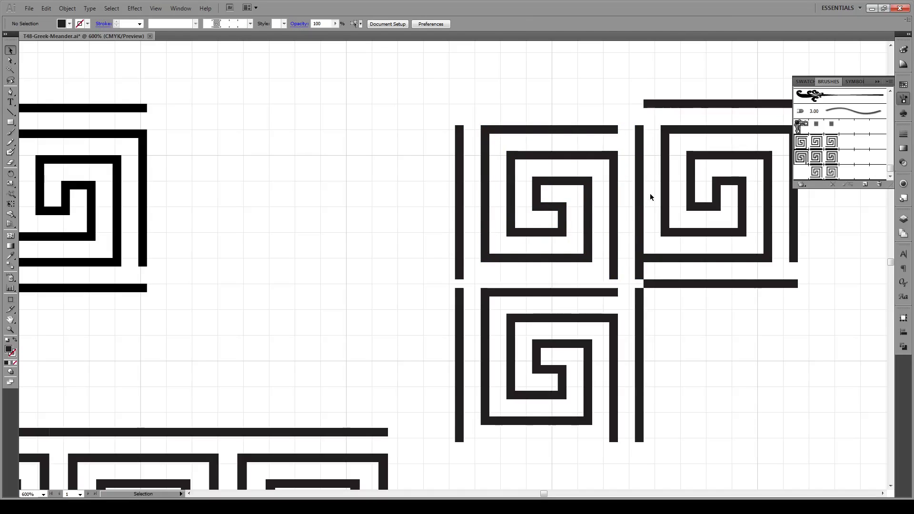
click(459, 138)
click(621, 108)
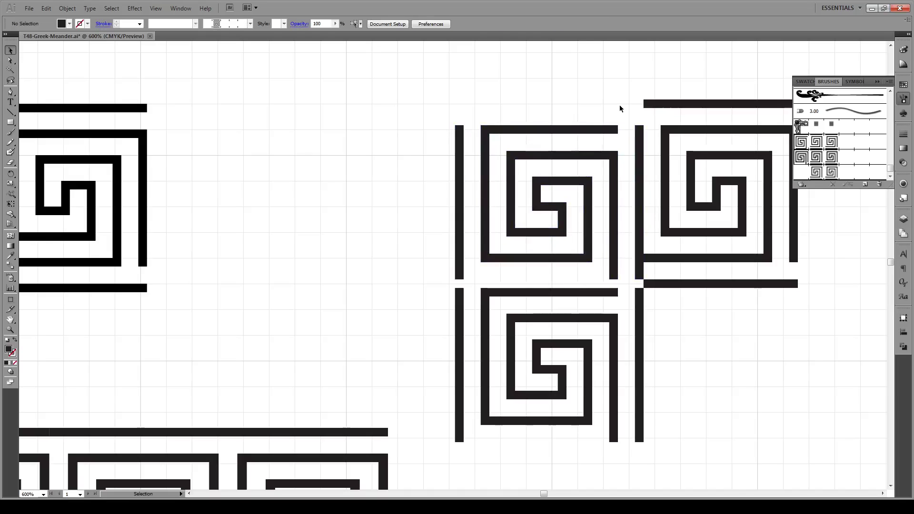
Step: Draw a 2.2225 × 0.1058 cm top bar spanning across to the left vertical bar
click(11, 122)
drag(455, 125, 463, 98)
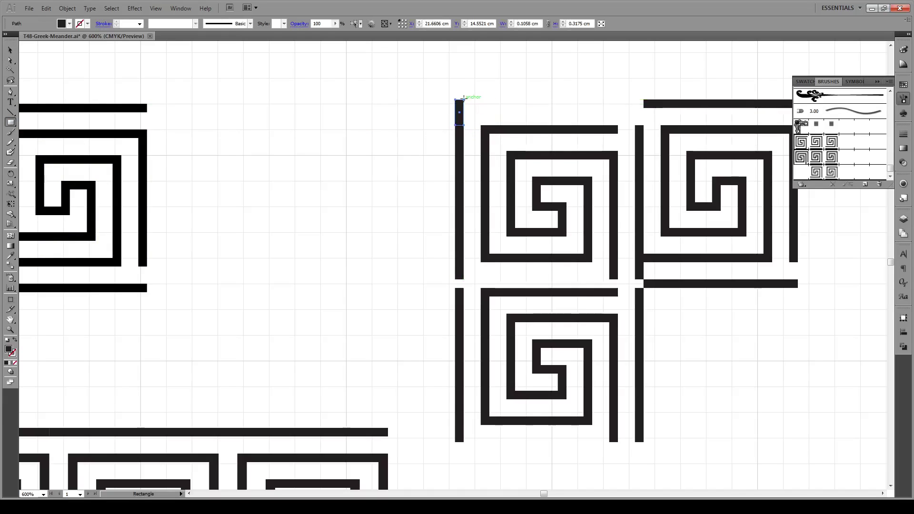
click(464, 101)
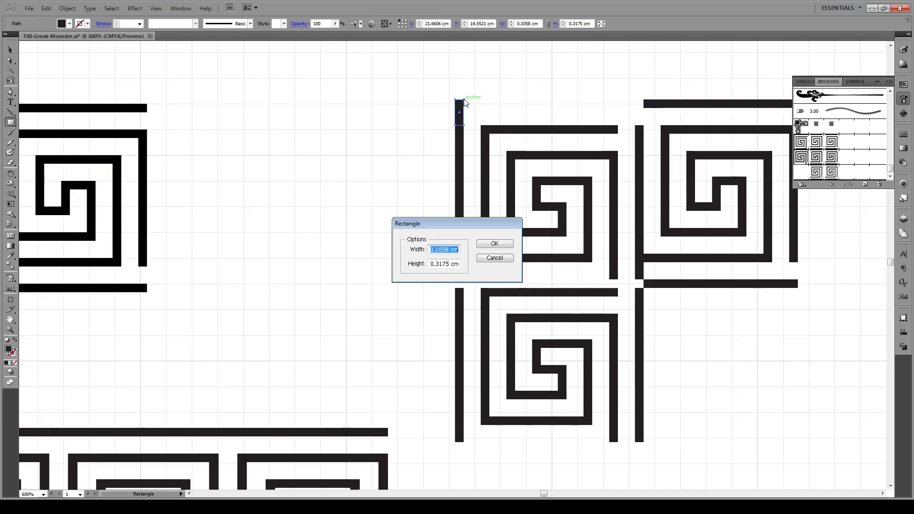
click(493, 258)
drag(643, 101, 463, 108)
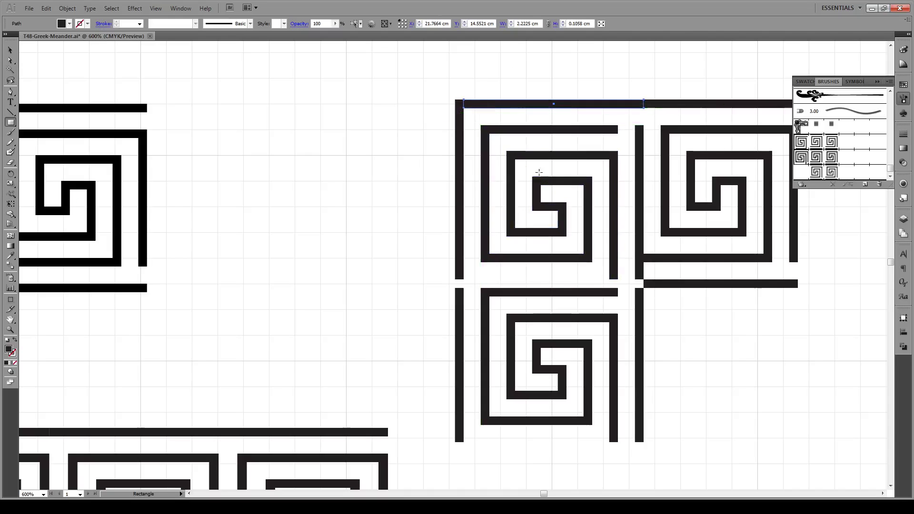
Step: Extend the left vertical bar down so it meets the lower horizontal bar
key(v)
click(459, 278)
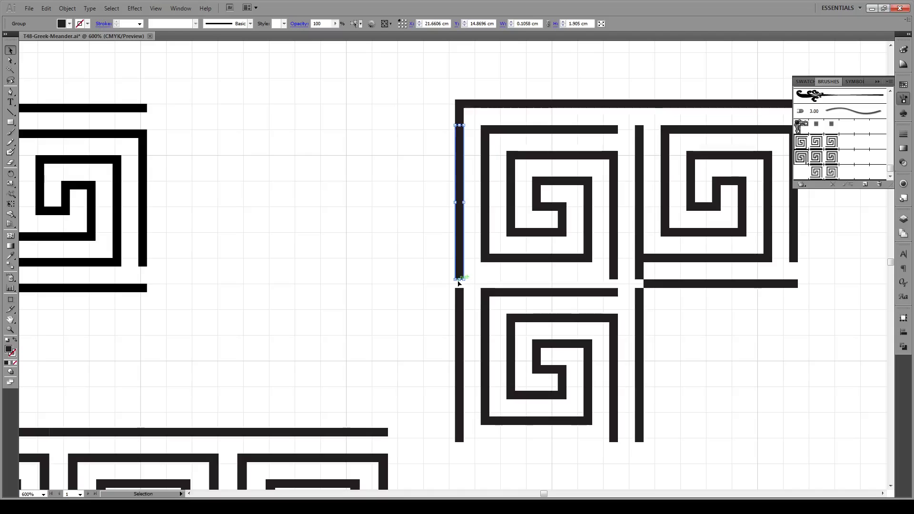
drag(458, 279, 459, 288)
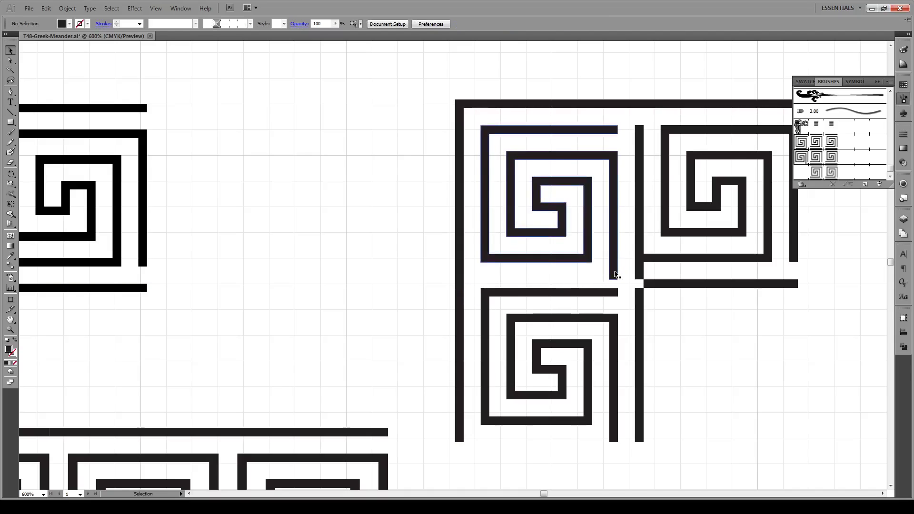
Step: Move the top-left spiral's vertical bar bottom anchors down onto the lower bar
click(616, 276)
scroll(616, 276, up, 2)
key(a)
click(601, 271)
drag(600, 272, 619, 288)
click(646, 270)
Step: Shorten the inner vertical bar so it ends at the upper bar
key(v)
scroll(622, 235, down, 1)
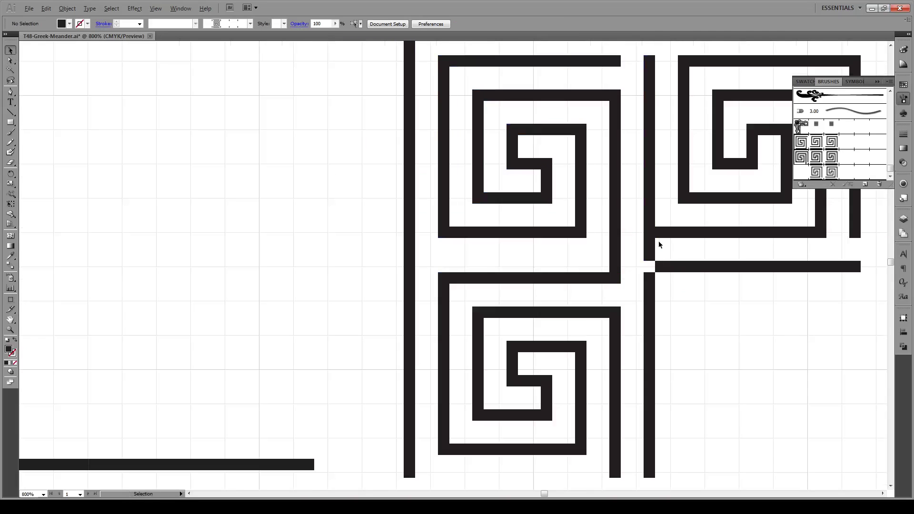
click(650, 250)
drag(649, 261, 648, 237)
scroll(658, 216, up, 2)
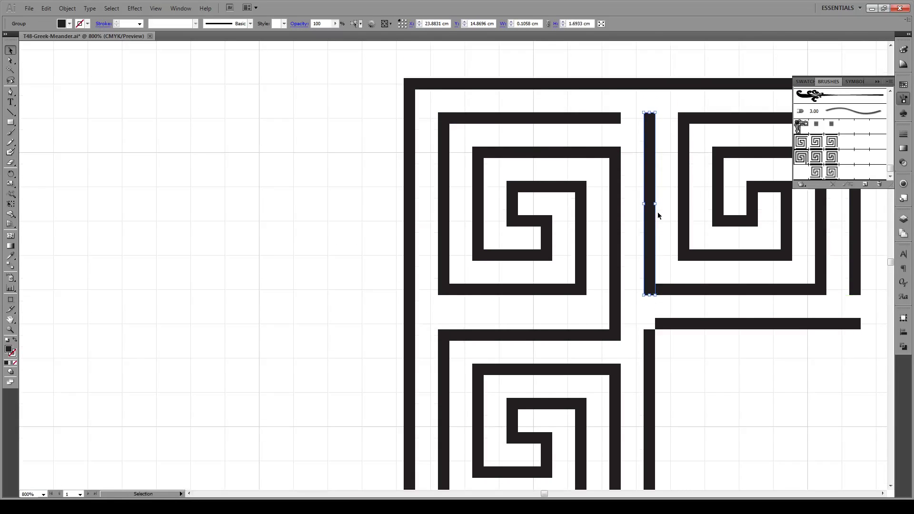
Step: Lengthen the left spiral's top bar to 1.905 cm so it reaches the vertical bar
click(621, 118)
key(a)
click(621, 124)
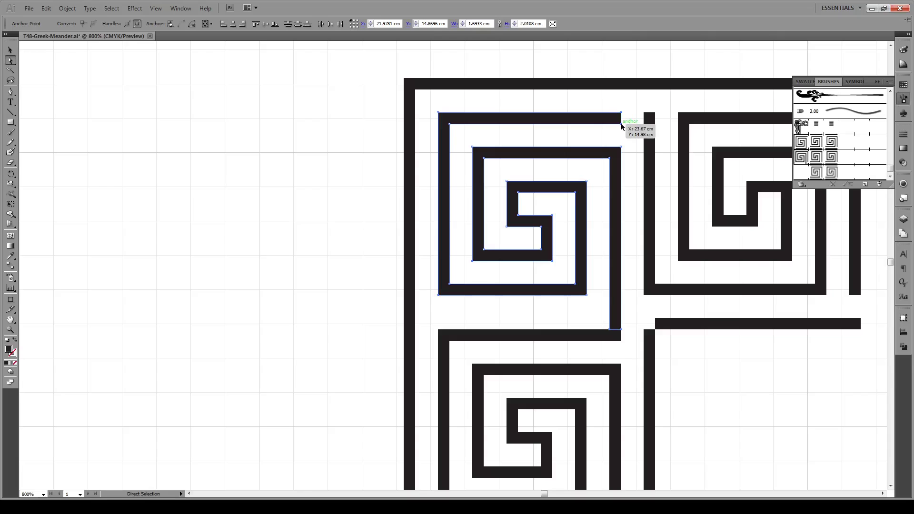
drag(621, 124, 643, 125)
key(v)
click(635, 147)
scroll(650, 333, up, 3)
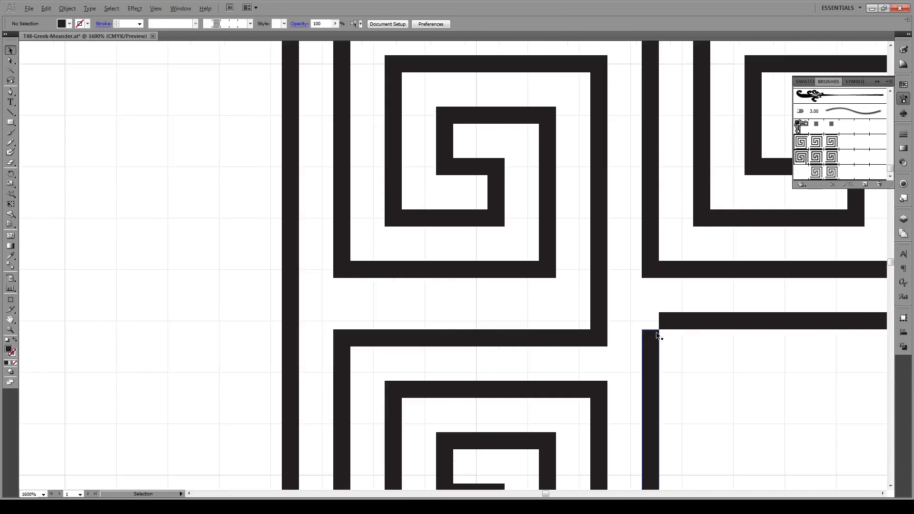
Step: Draw a 0.1058 cm square filling the empty lower corner notch
click(10, 122)
drag(625, 321, 658, 287)
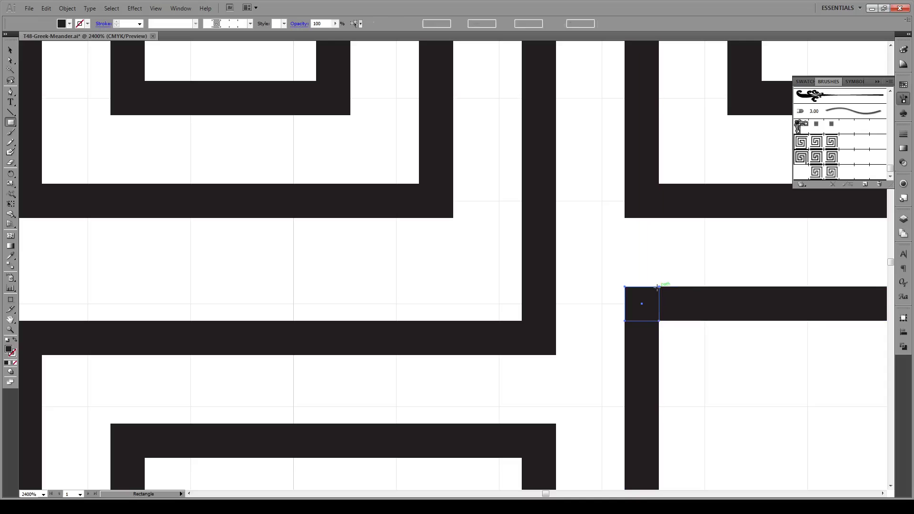
key(v)
click(655, 244)
scroll(657, 246, down, 3)
scroll(660, 250, down, 1)
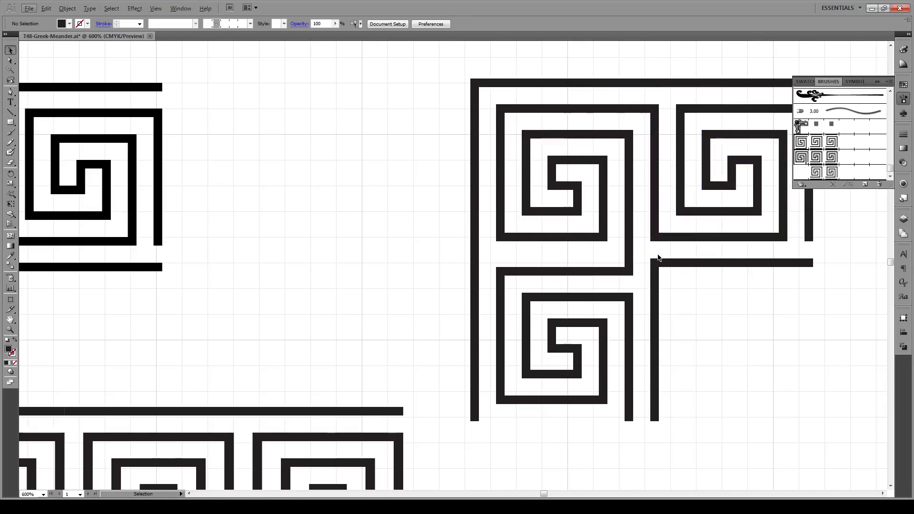
Step: Alt-drag the whole corner piece into Pattern Brush 3's corner tile slot and apply it to existing strokes
drag(655, 74, 470, 268)
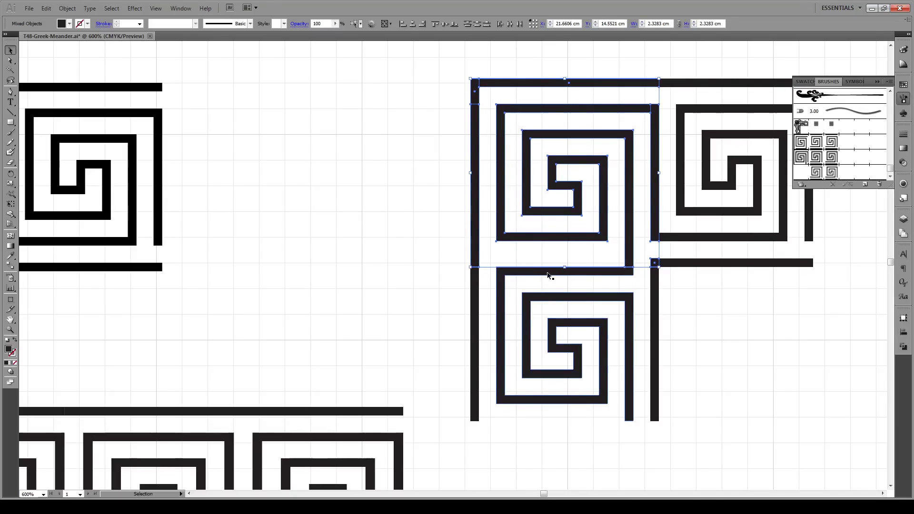
scroll(383, 184, down, 1)
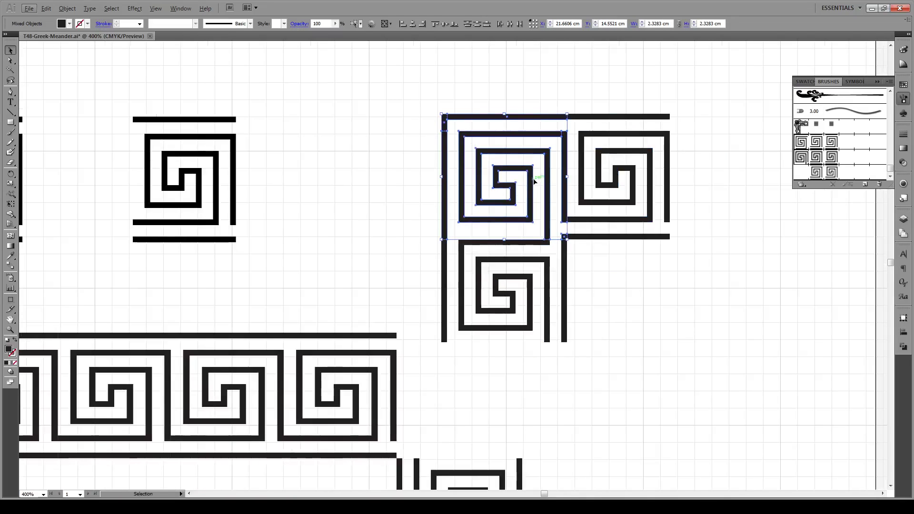
mouse_move(532, 184)
mouse_down()
mouse_move(693, 230)
mouse_move(777, 211)
mouse_move(807, 193)
mouse_move(803, 177)
mouse_up()
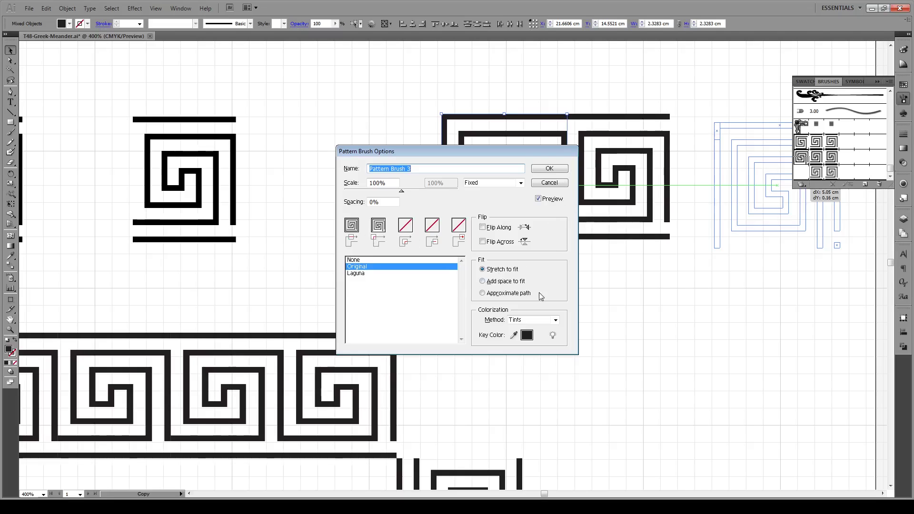
click(555, 169)
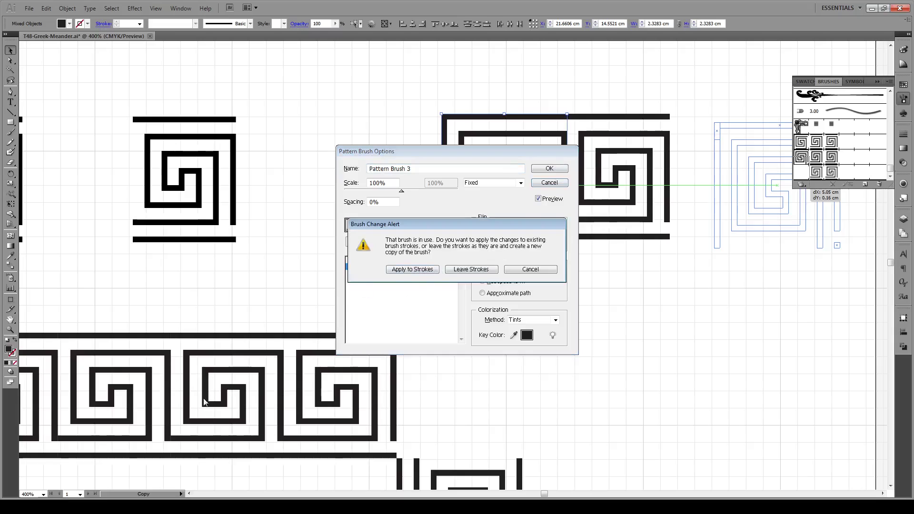
click(412, 269)
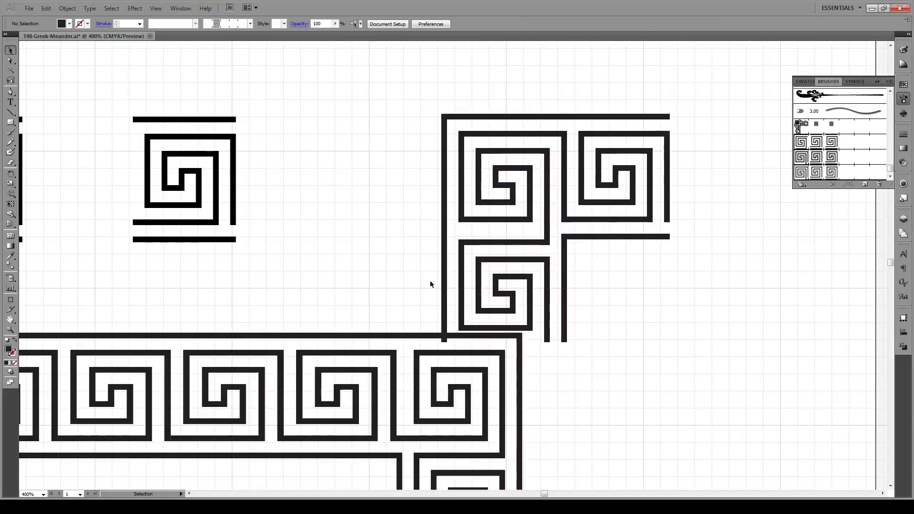
Step: Zoom out and delete the bottom meander border
click(496, 286)
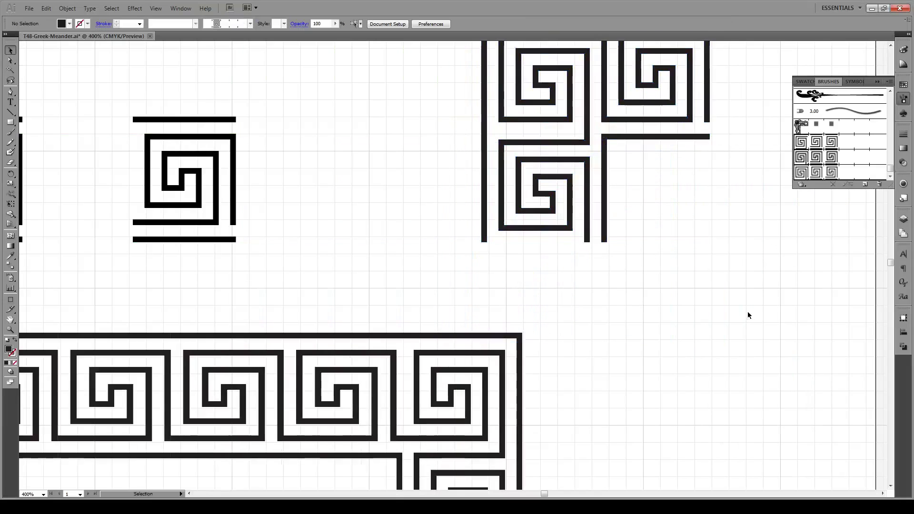
key(ctrl+minus)
key(ctrl+minus)
key(ctrl+minus)
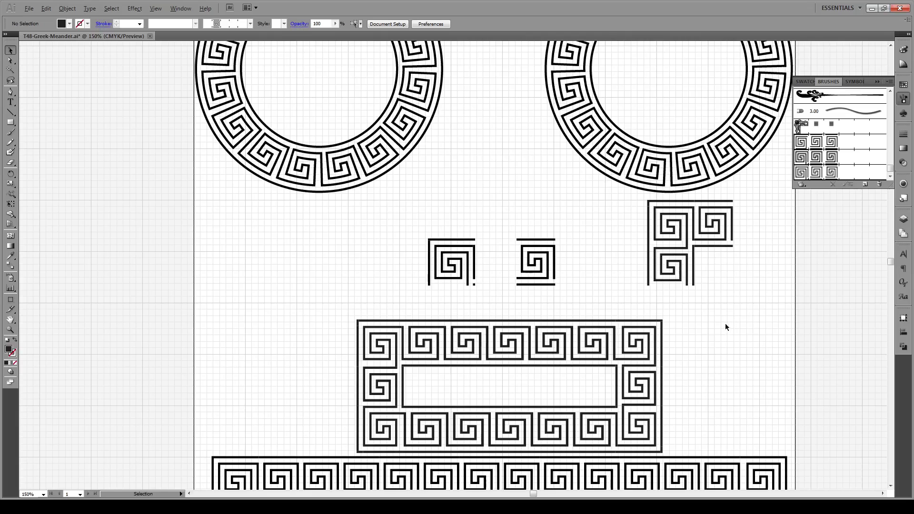
key(ctrl+minus)
scroll(574, 353, down, 5)
click(576, 350)
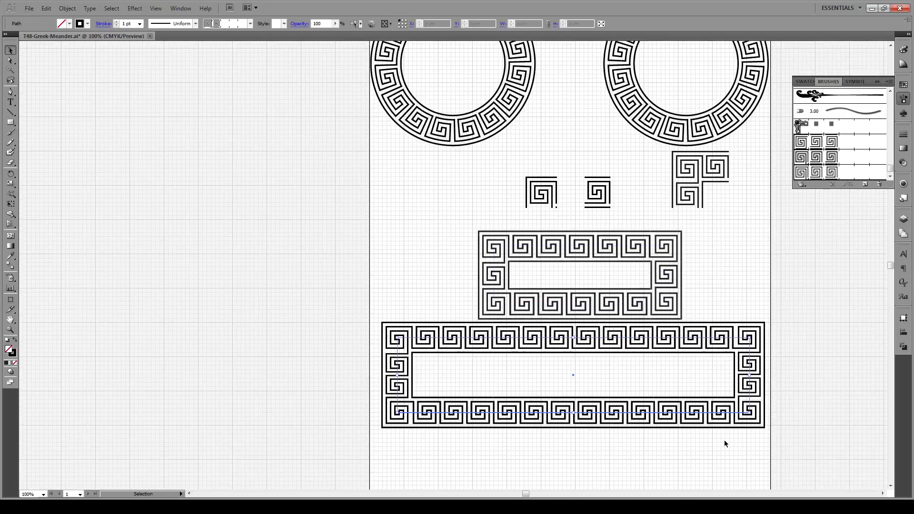
key(Delete)
Step: Drag the remaining meander border's bottom edge down to form a square frame
click(604, 304)
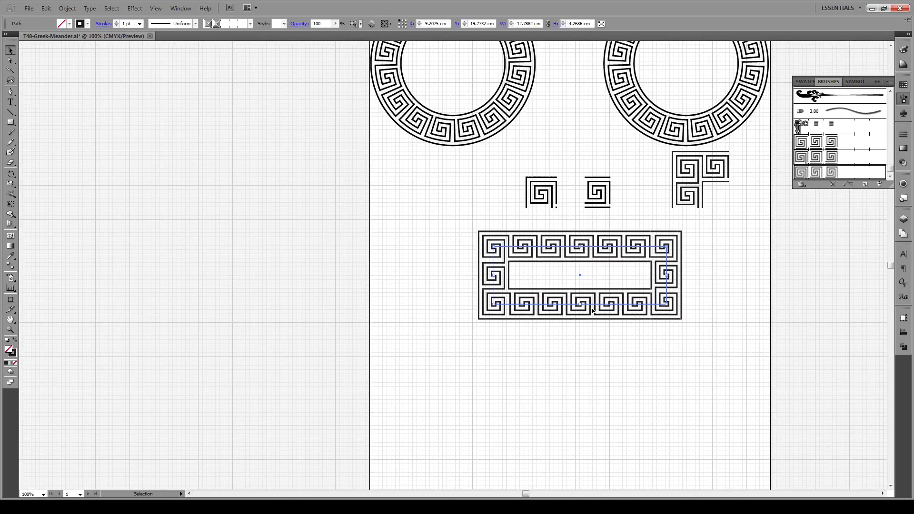
drag(580, 305, 580, 427)
click(737, 365)
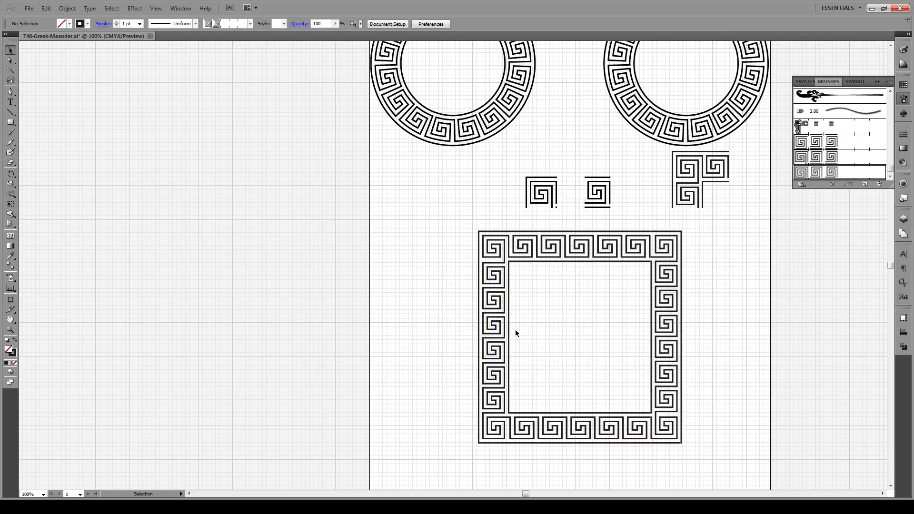
scroll(514, 331, down, 1)
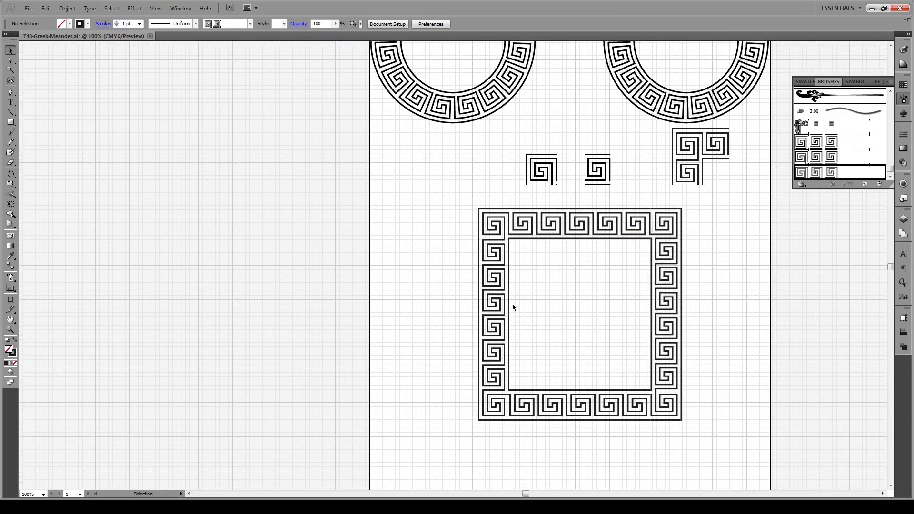
Step: Draw a circle left of the artboard and give it the meander pattern brush stroke
click(10, 123)
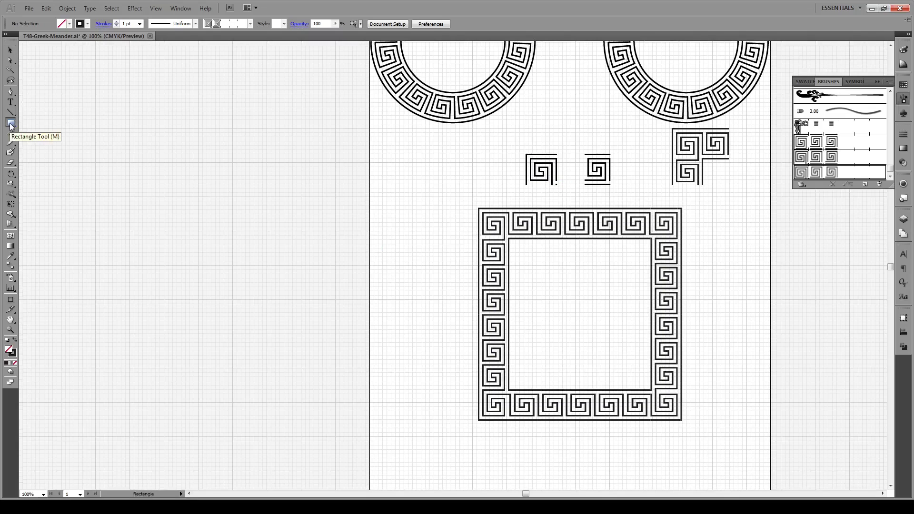
key(l)
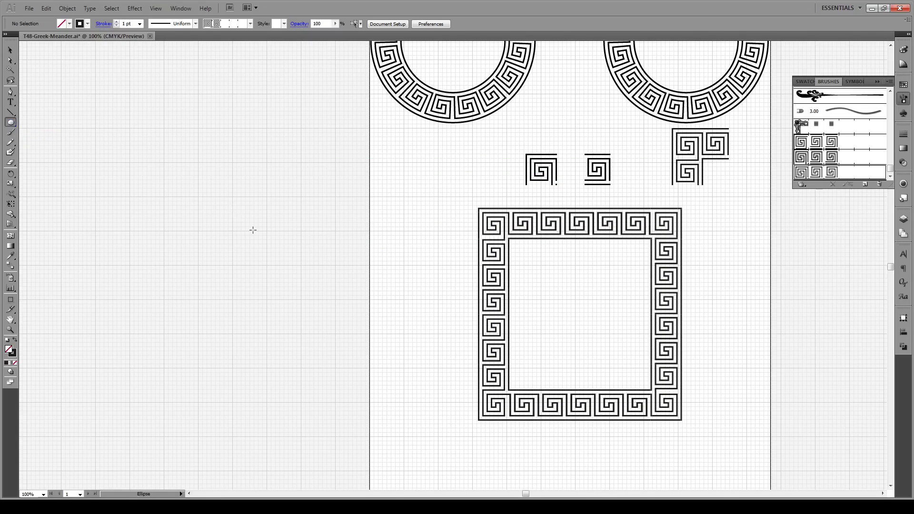
drag(175, 210, 337, 372)
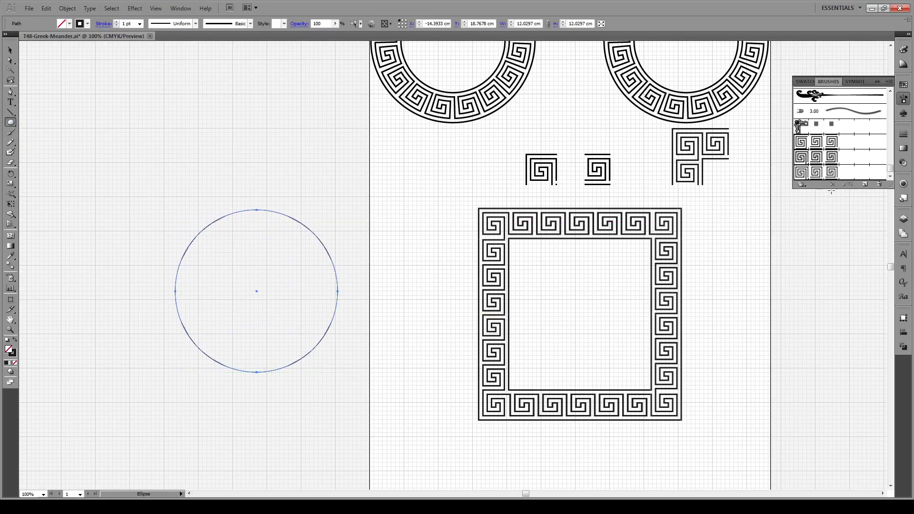
click(848, 177)
key(v)
click(336, 187)
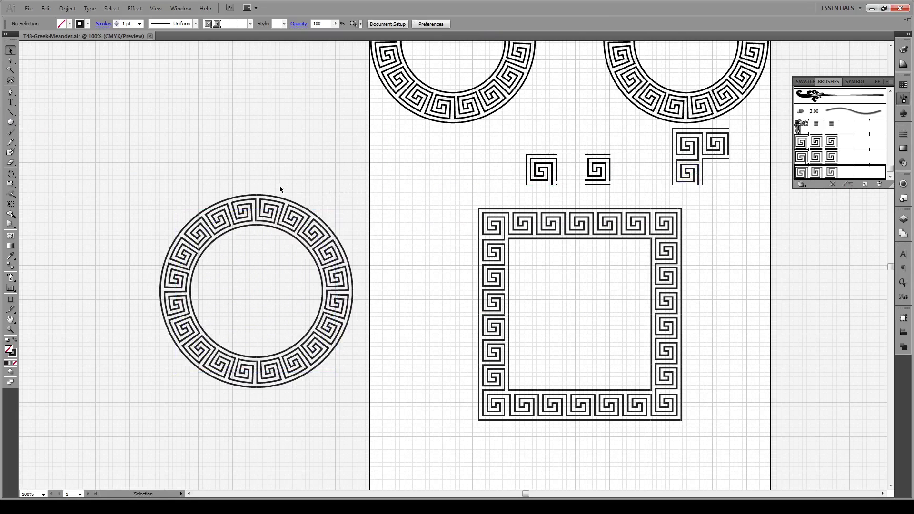
key(ctrl+plus)
key(ctrl+minus)
key(ctrl+minus)
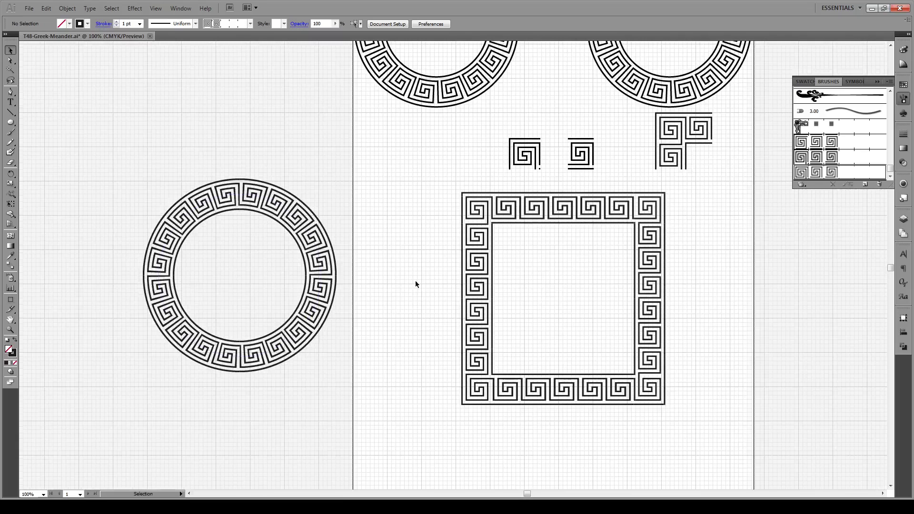
scroll(726, 275, up, 3)
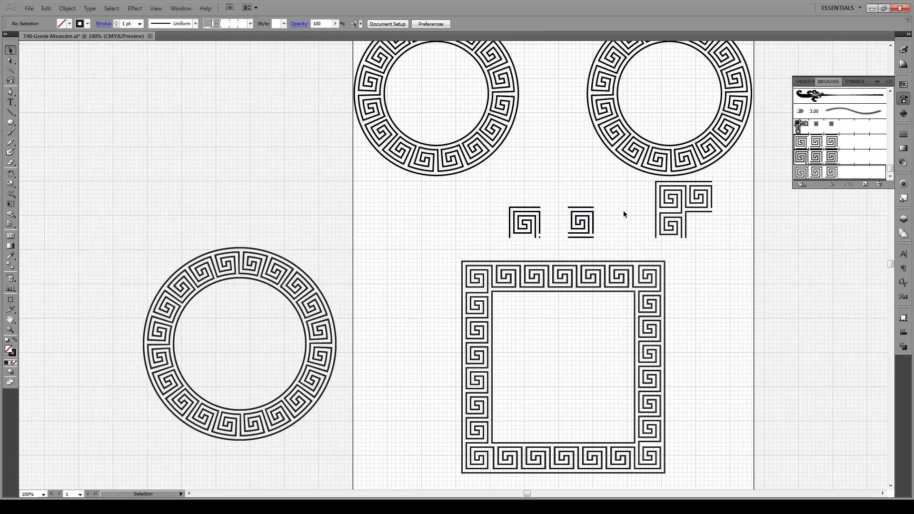
click(292, 286)
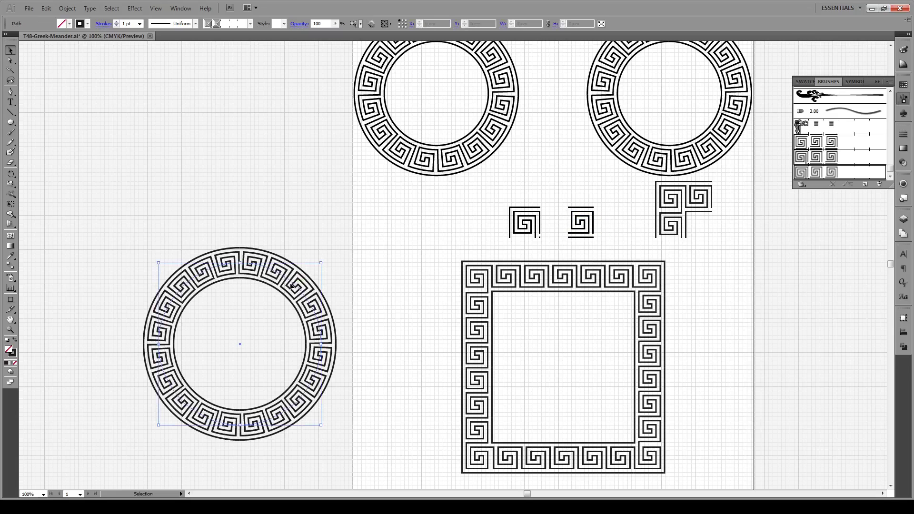